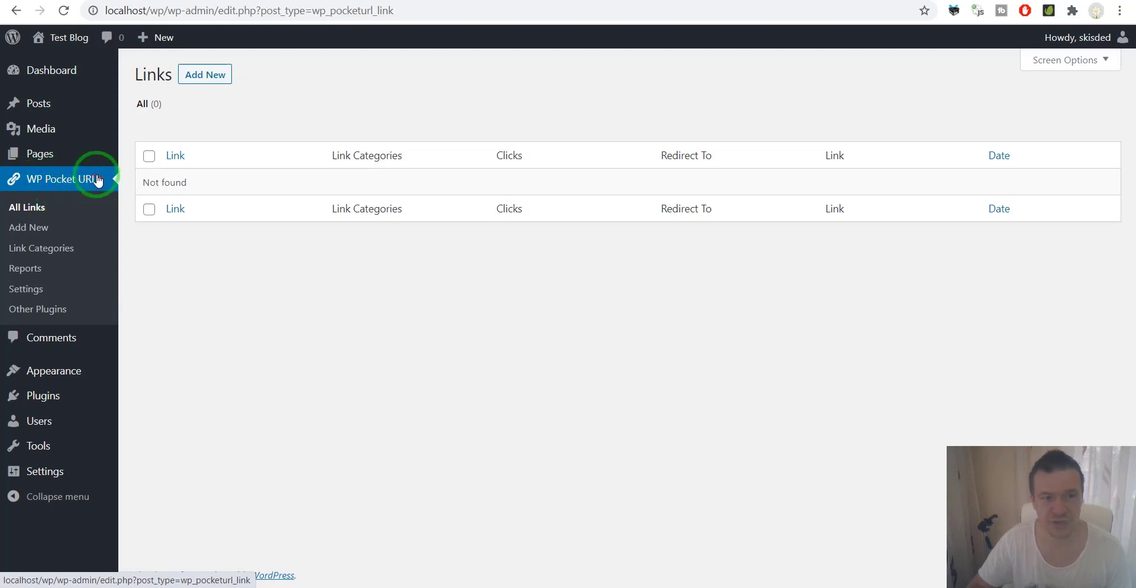
{"action": "left_click", "coordinate": [212, 84]}
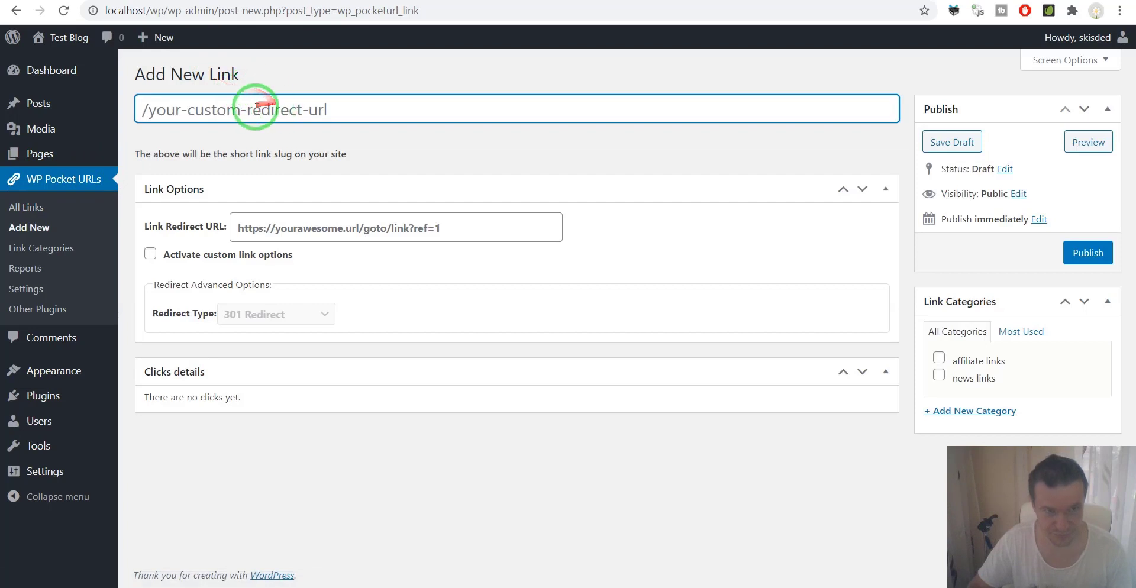
{"action": "type", "text": "/coderevolution"}
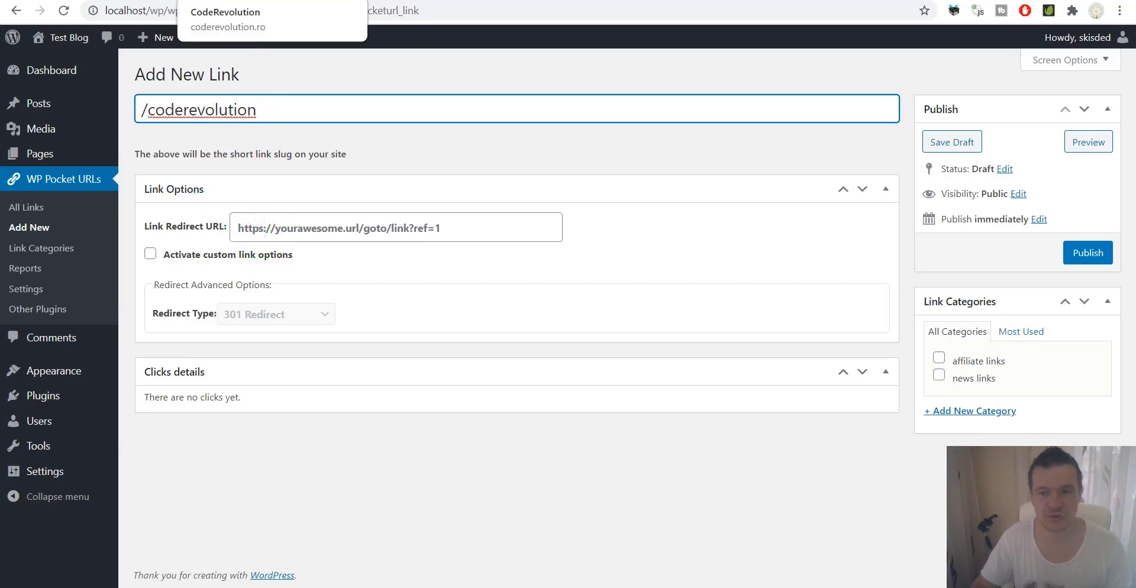
{"action": "left_click", "coordinate": [223, 0]}
{"action": "key", "text": "ctrl+c"}
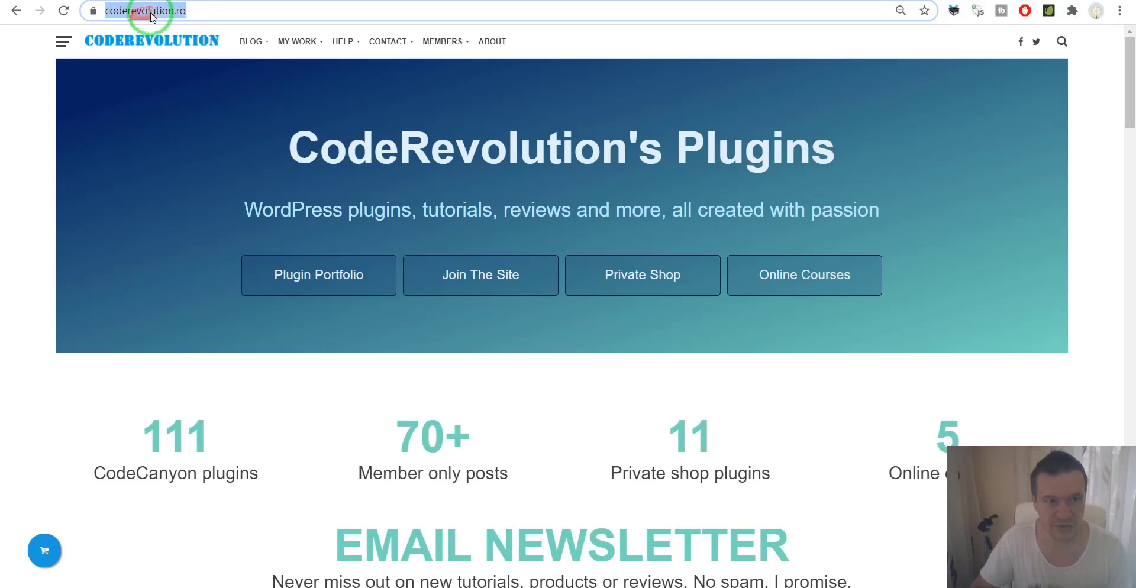
{"action": "left_click", "coordinate": [137, 0]}
{"action": "left_click", "coordinate": [325, 226]}
{"action": "key", "text": "ctrl+v"}
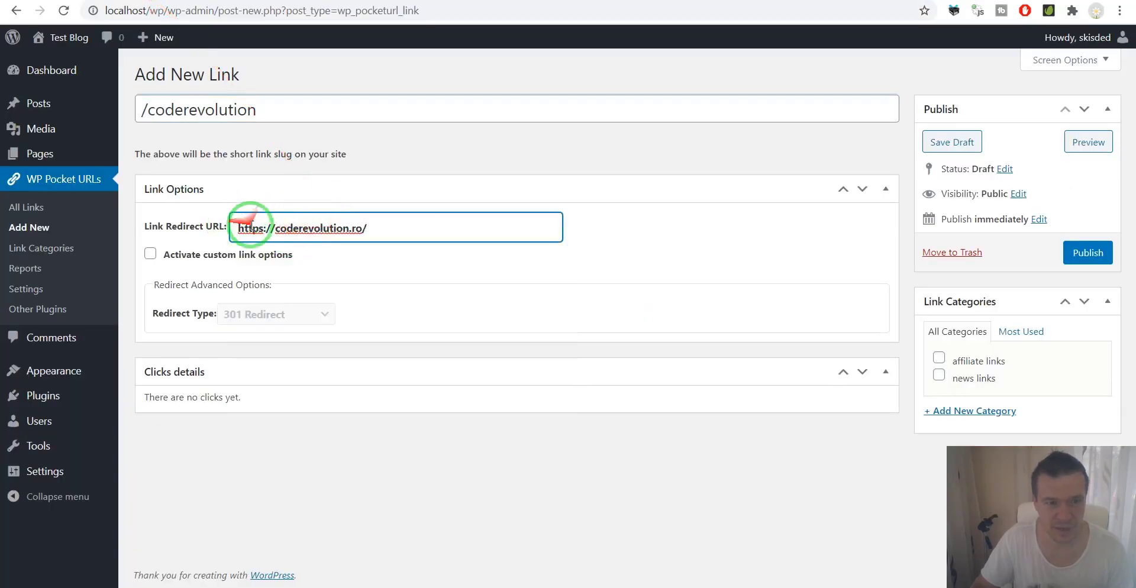
{"action": "left_click", "coordinate": [150, 253]}
{"action": "left_click", "coordinate": [242, 314]}
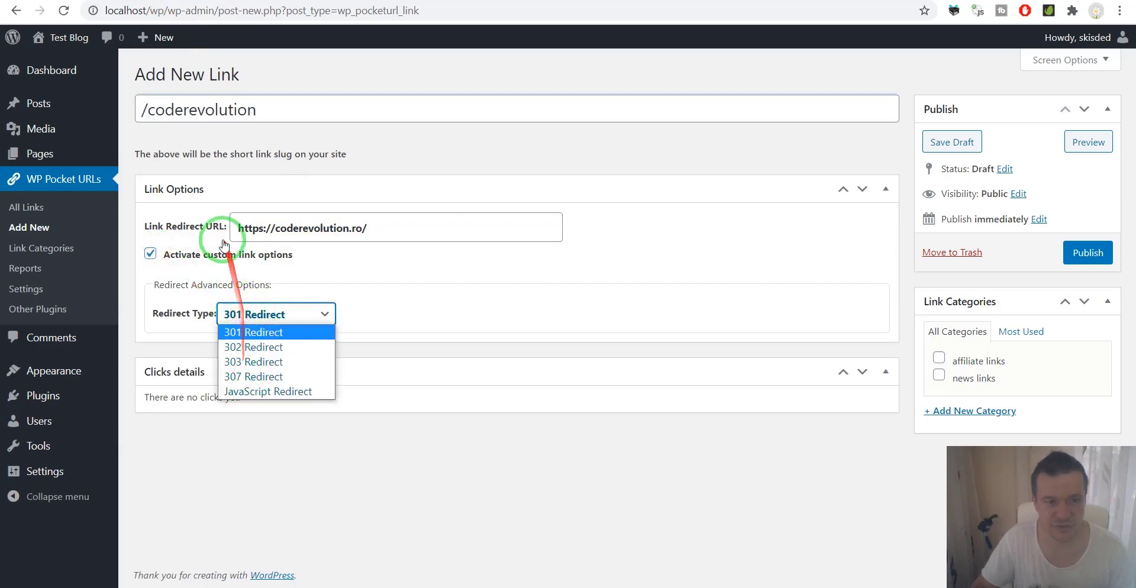
{"action": "left_click", "coordinate": [194, 254]}
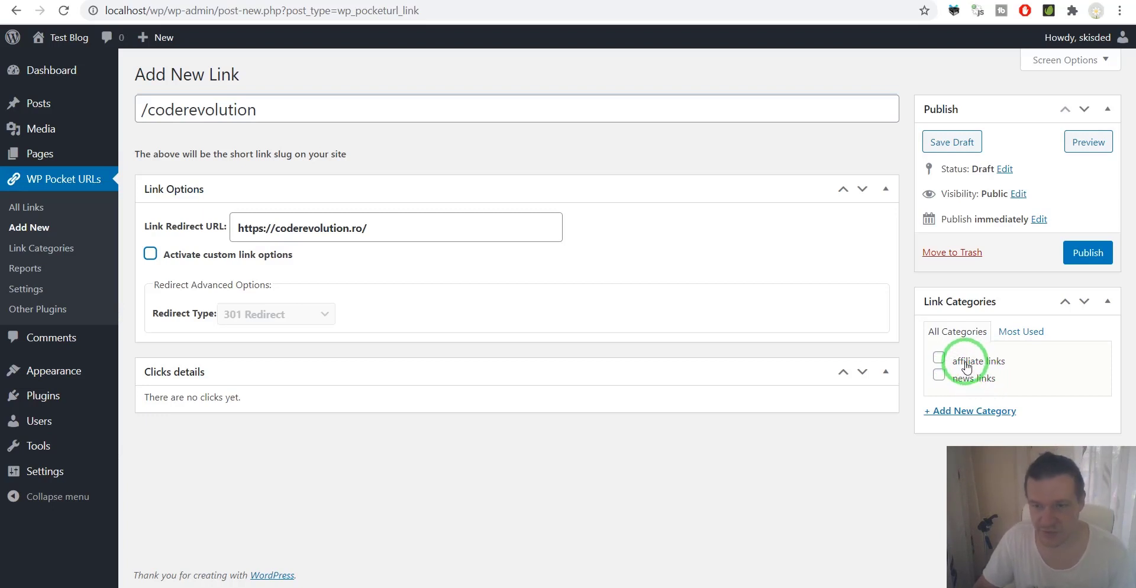
{"action": "left_click", "coordinate": [939, 358]}
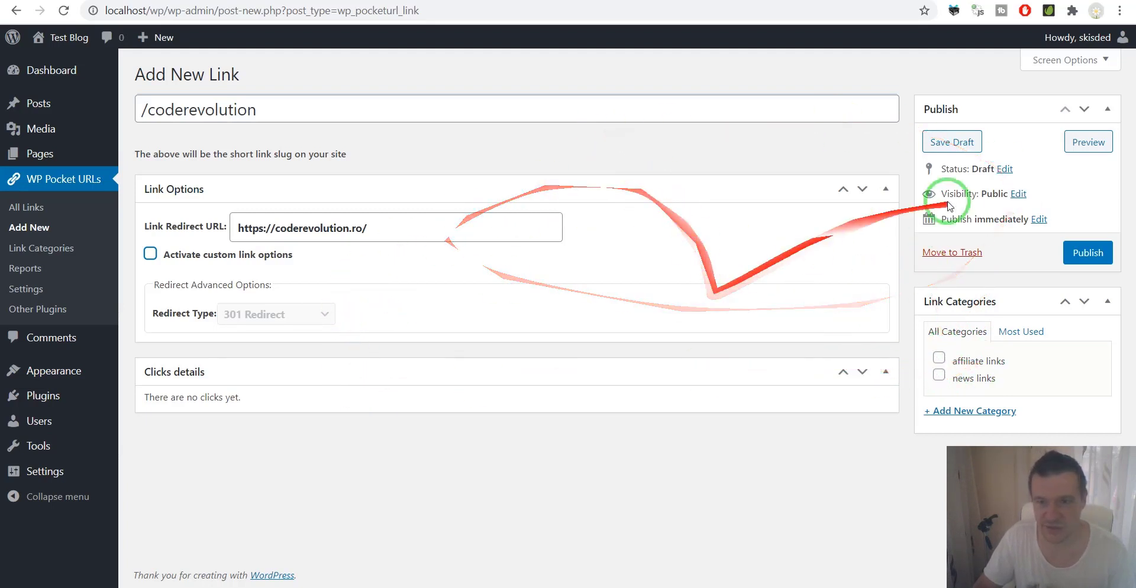
Step: Publish the /coderevolution link, open its permalink to test the redirect, and return to the link editor
{"action": "left_click", "coordinate": [1086, 252]}
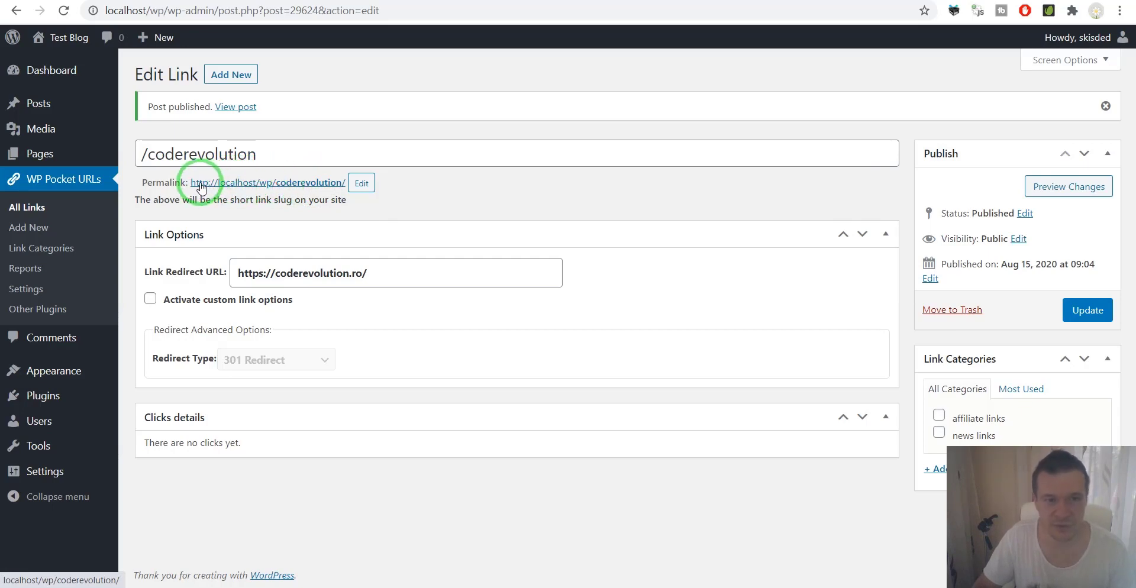
{"action": "left_click", "coordinate": [244, 183]}
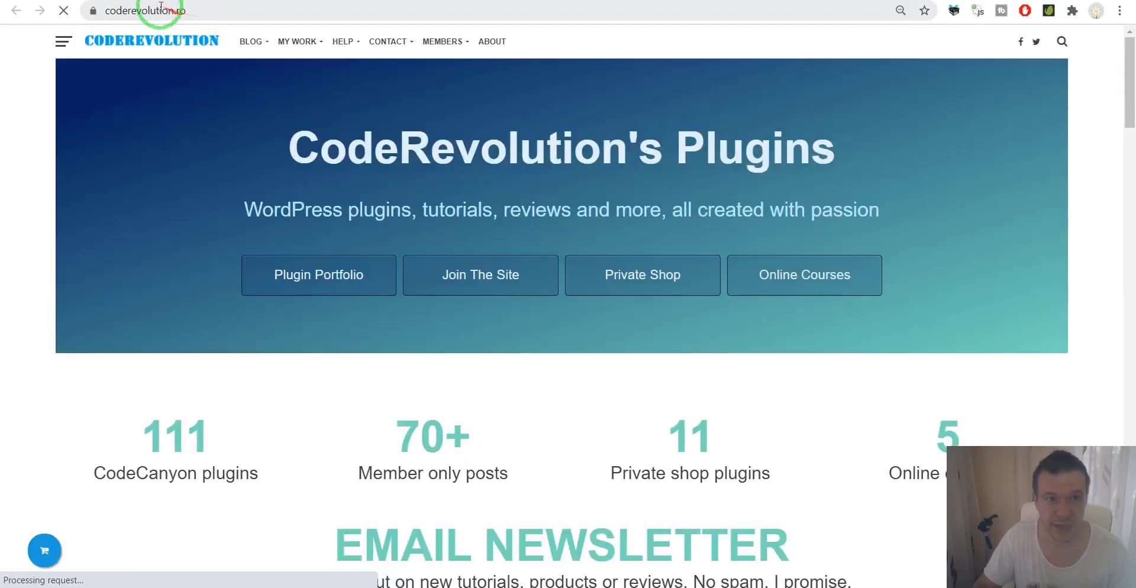
{"action": "left_click", "coordinate": [157, 0]}
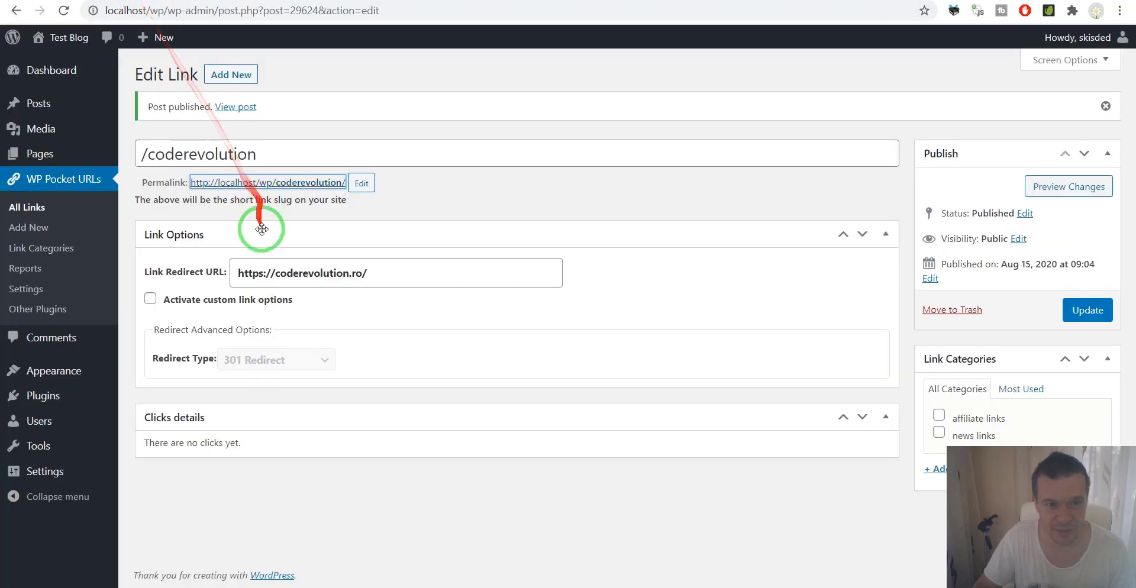
Step: Open the short link copied from the links list in a new tab, and refresh the list to check its click count
{"action": "left_click", "coordinate": [64, 180]}
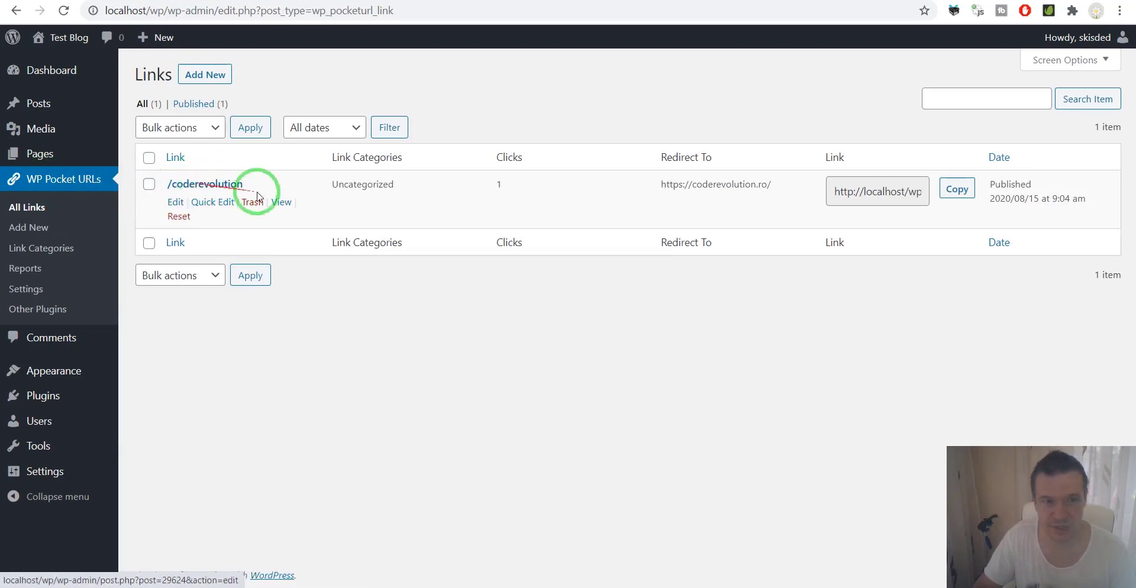
{"action": "left_click_drag", "start_coordinate": [852, 190], "coordinate": [925, 188]}
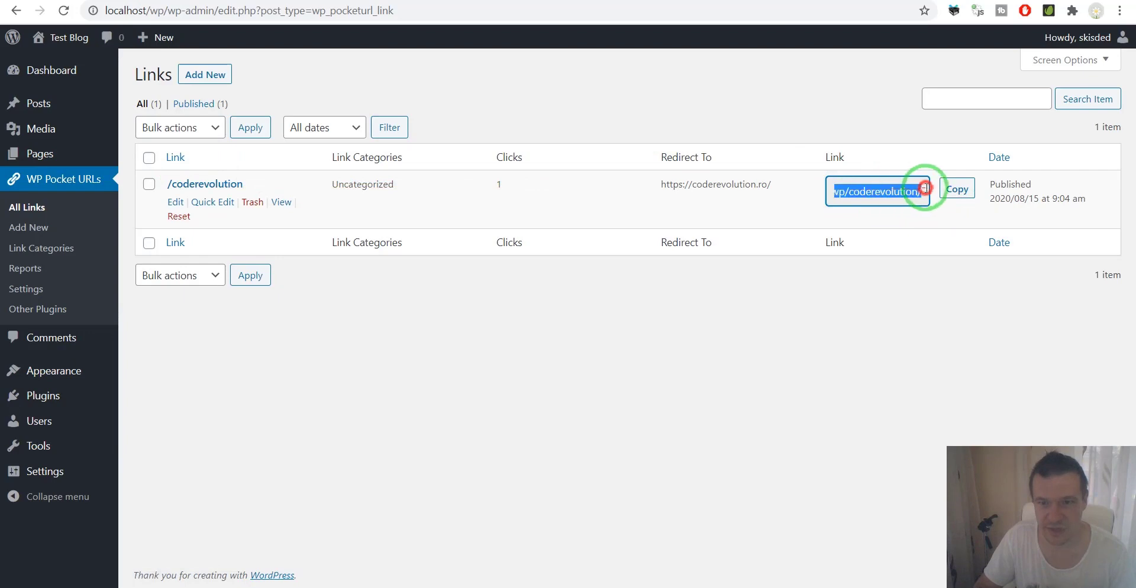
{"action": "left_click", "coordinate": [953, 190]}
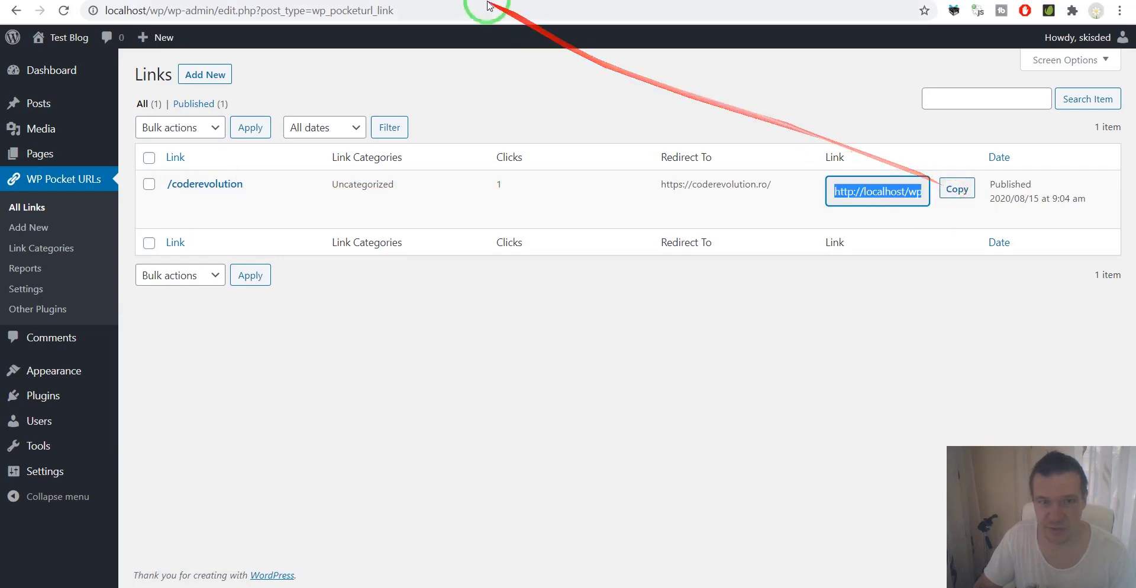
{"action": "key", "text": "ctrl+t"}
{"action": "key", "text": "ctrl+v"}
{"action": "key", "text": "Return"}
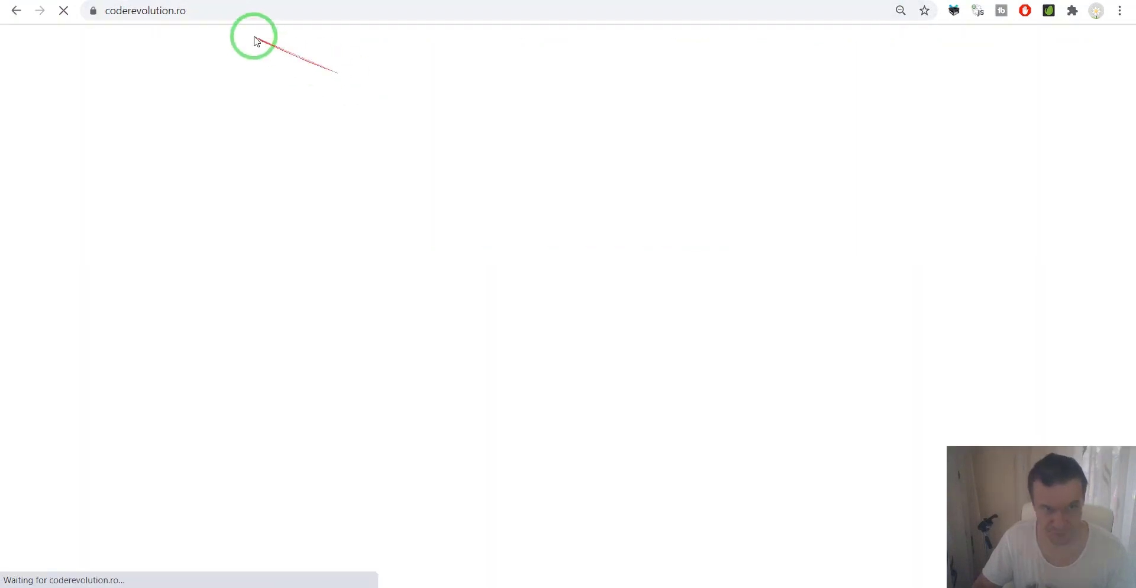
{"action": "left_click", "coordinate": [153, 0]}
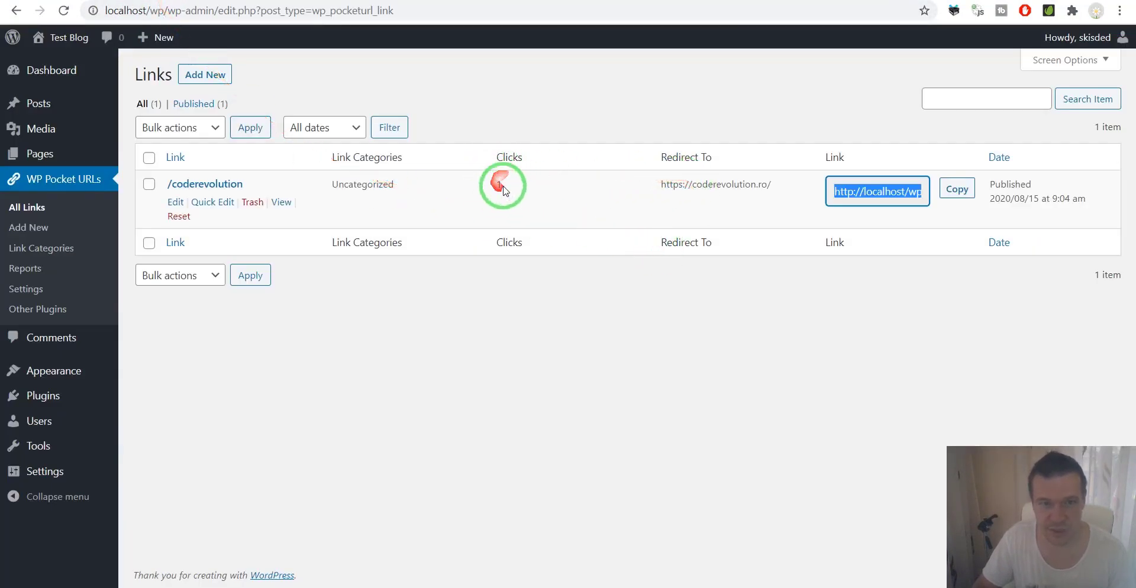
{"action": "left_click", "coordinate": [63, 10]}
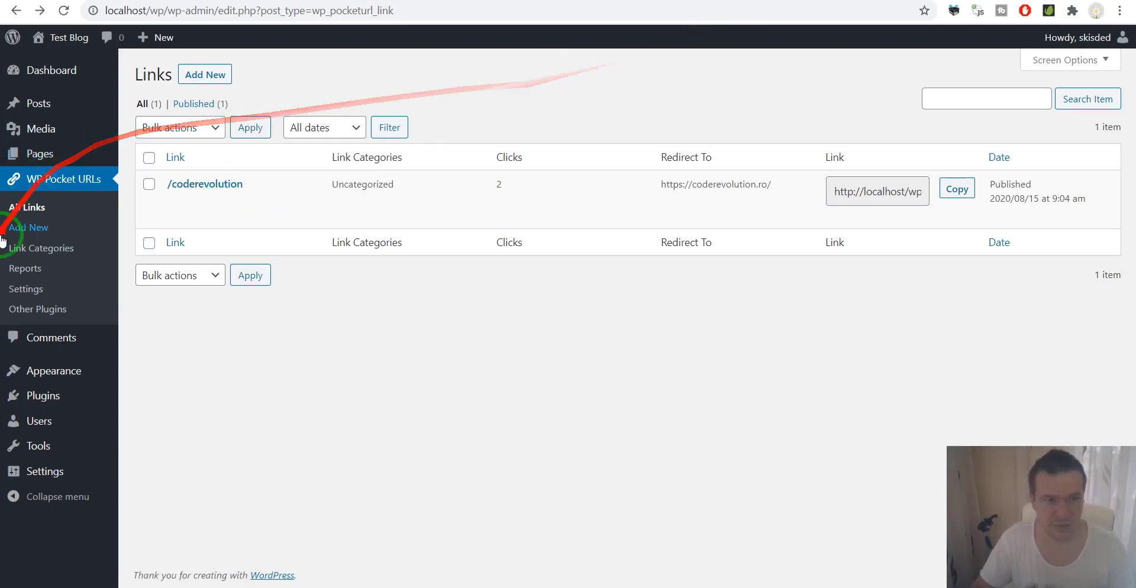
Step: Examine the Enable Published Posts External Link Auto Shortening option in the WP Pocket URLs settings, leaving it at Yes
{"action": "left_click", "coordinate": [18, 288]}
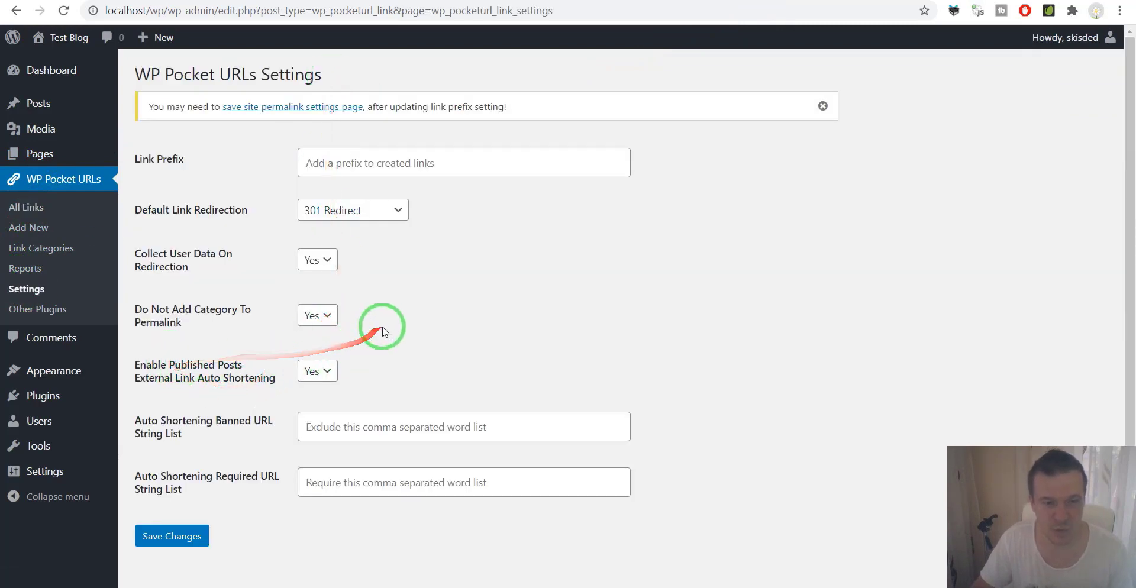
{"action": "left_click_drag", "start_coordinate": [169, 365], "coordinate": [273, 381]}
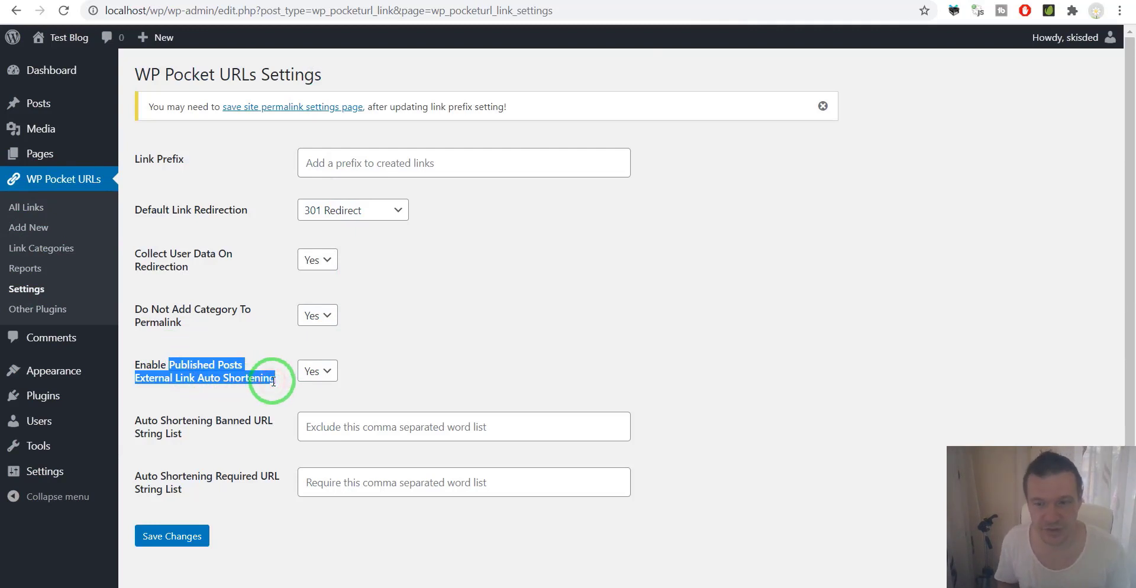
{"action": "left_click", "coordinate": [313, 373]}
{"action": "left_click", "coordinate": [313, 376]}
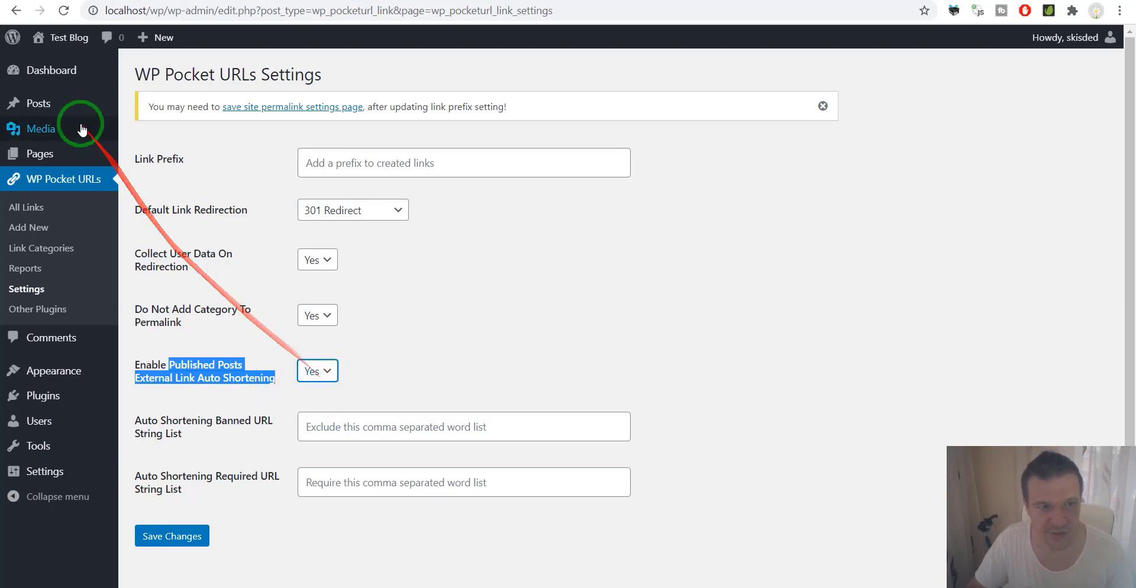
Step: Create a new post in a separate tab with the title "Test" and the paragraph "Test post 1"
{"action": "left_click", "coordinate": [41, 112]}
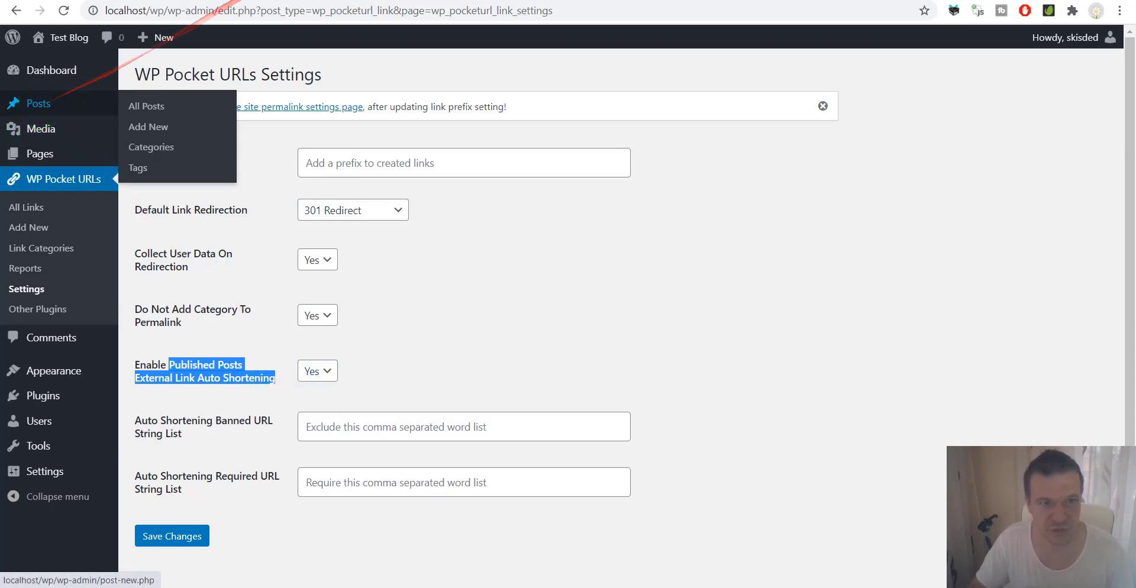
{"action": "left_click", "coordinate": [202, 86]}
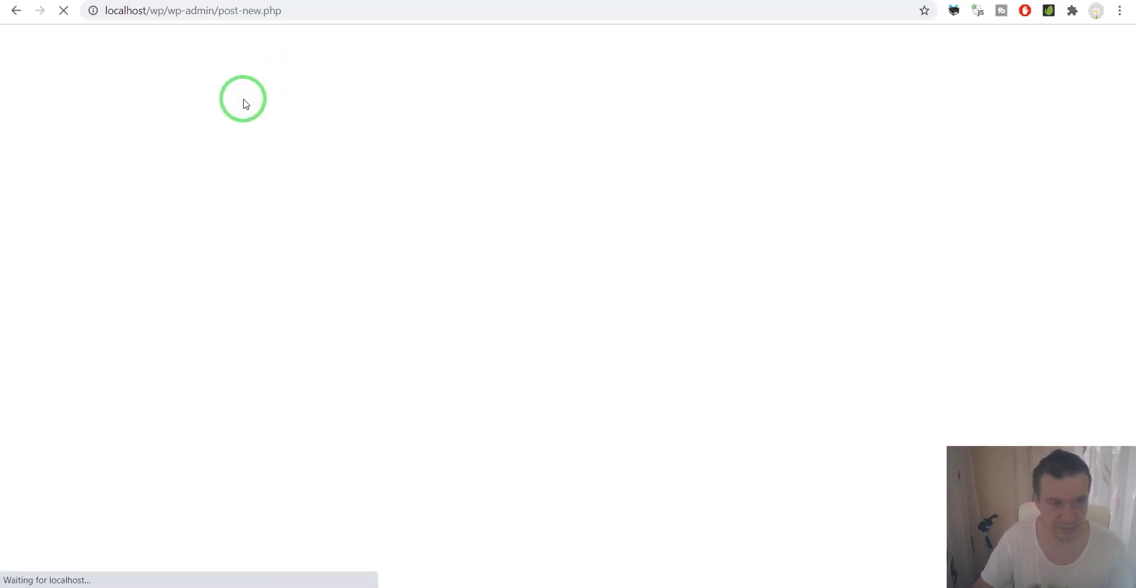
{"action": "left_click", "coordinate": [248, 145]}
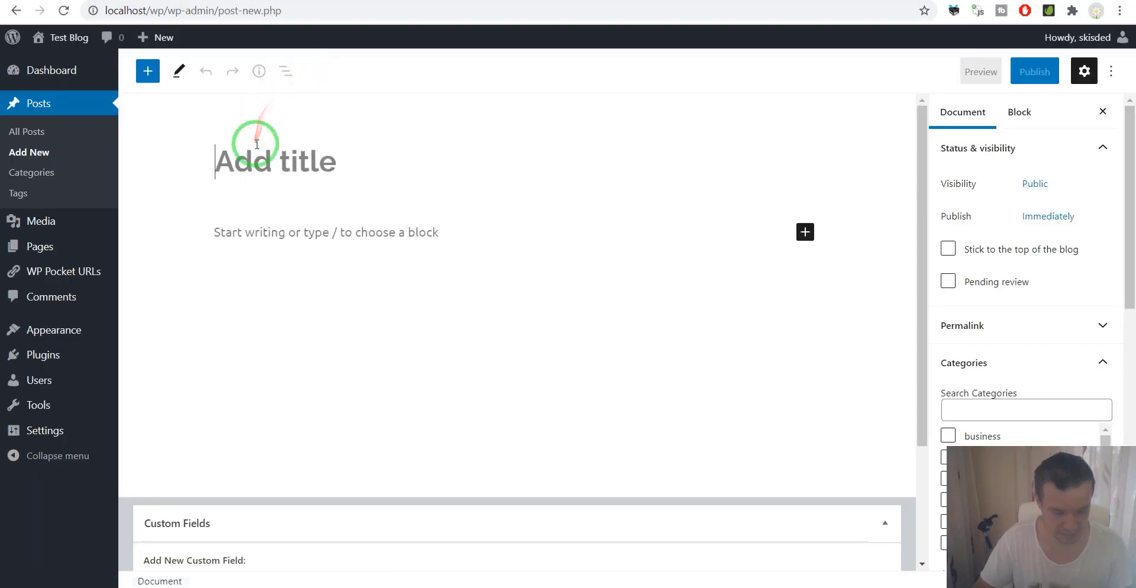
{"action": "type", "text": "Test"}
{"action": "left_click", "coordinate": [264, 231]}
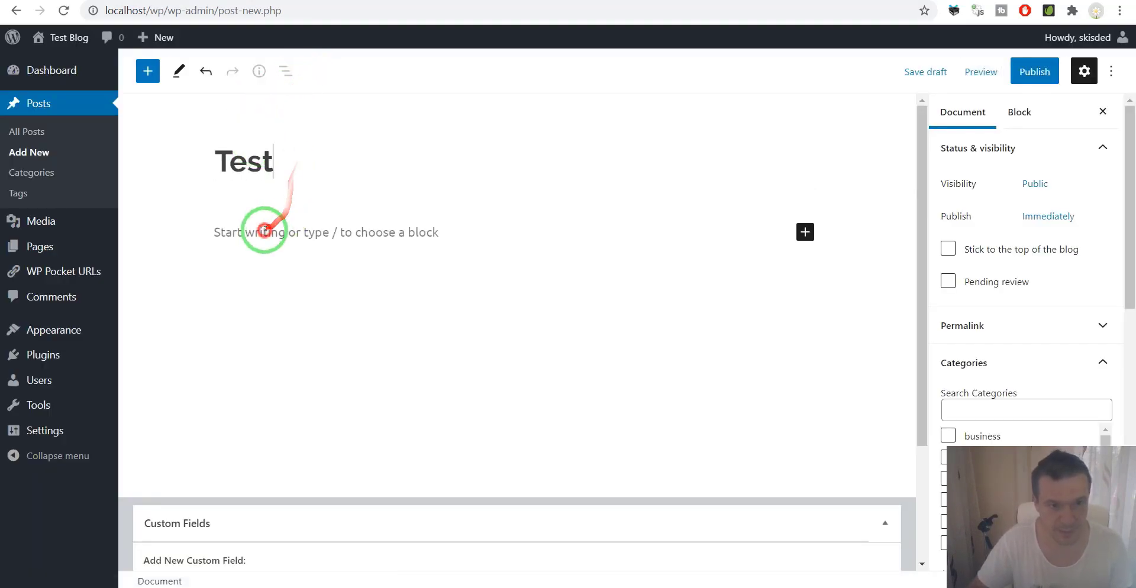
{"action": "type", "text": "Test"}
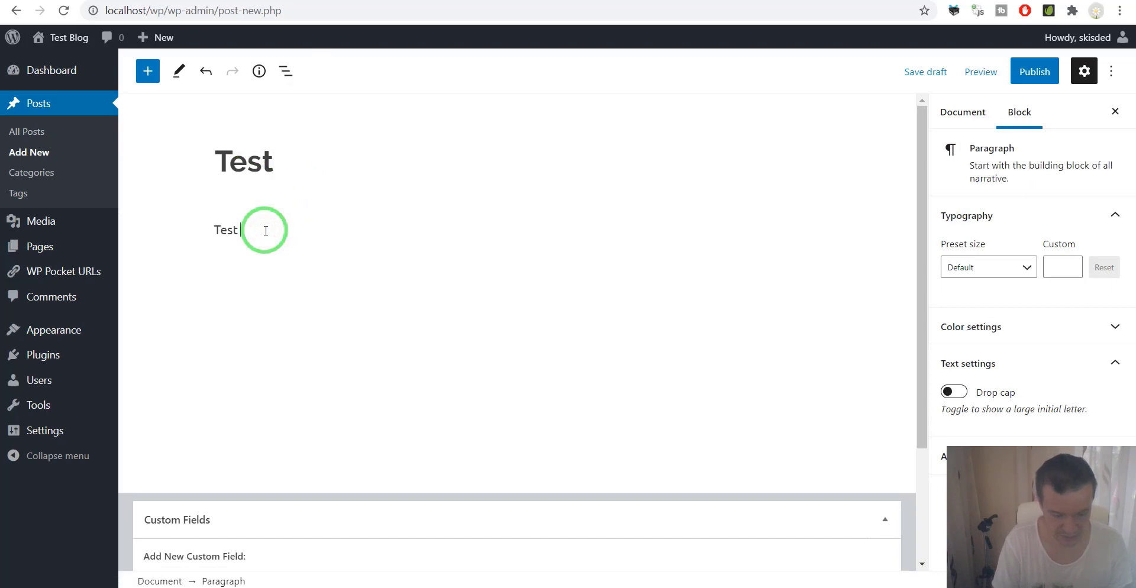
{"action": "type", "text": " post 1"}
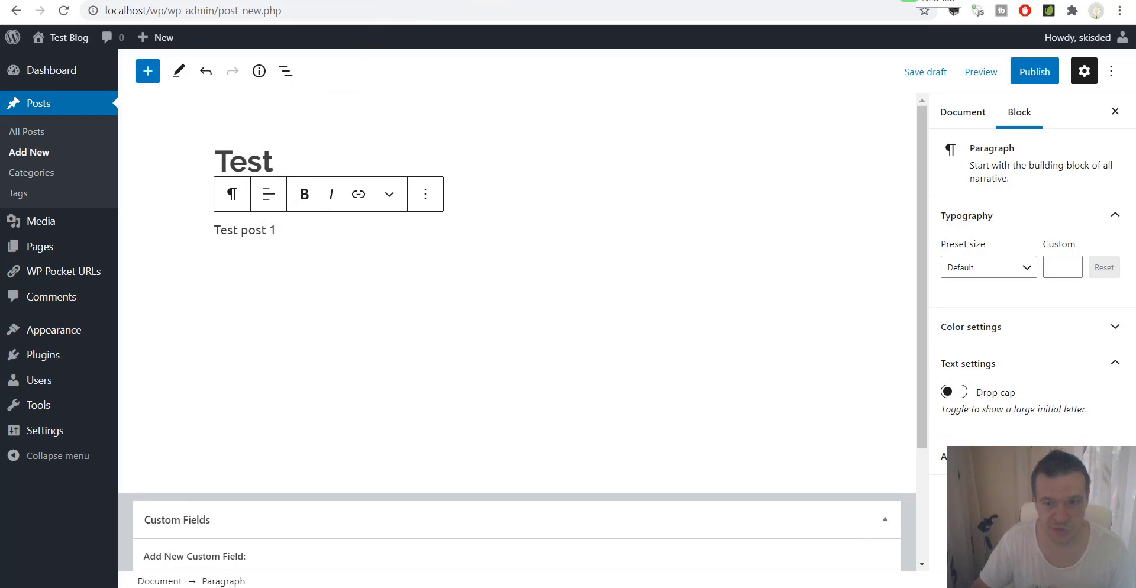
Step: Link the word "Test" in the paragraph to the copied youtube.com address and publish the post
{"action": "left_click", "coordinate": [926, 0]}
{"action": "left_click", "coordinate": [542, 336]}
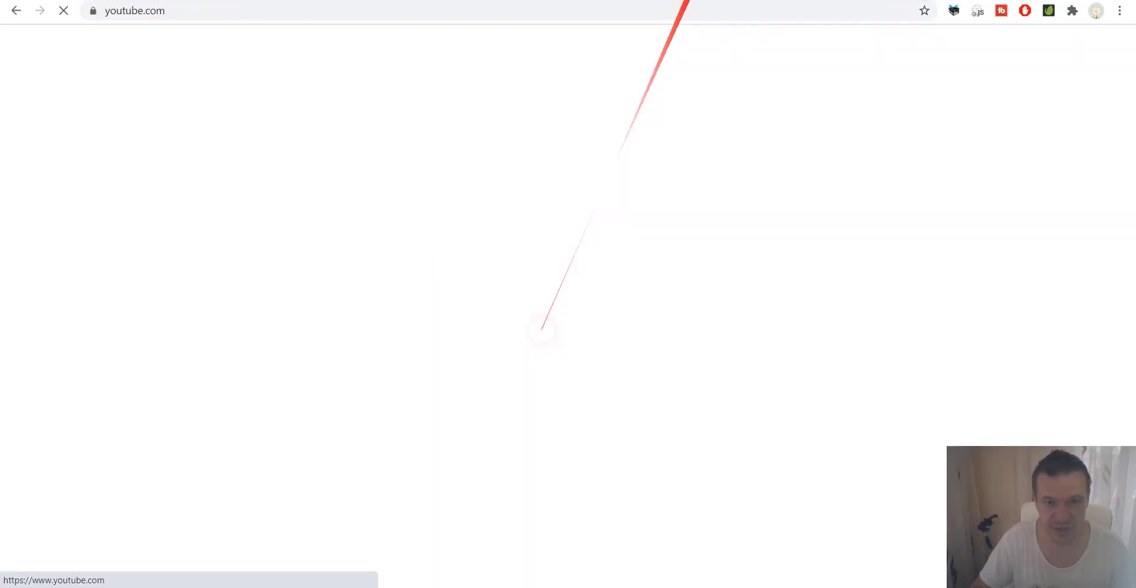
{"action": "left_click", "coordinate": [392, 18]}
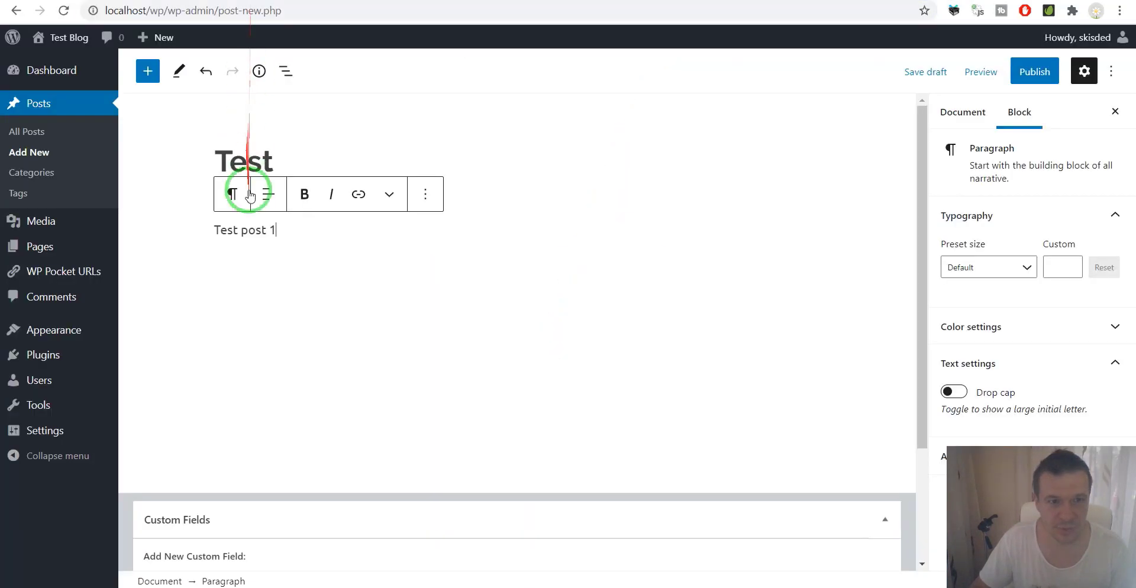
{"action": "left_click_drag", "start_coordinate": [217, 230], "coordinate": [236, 233]}
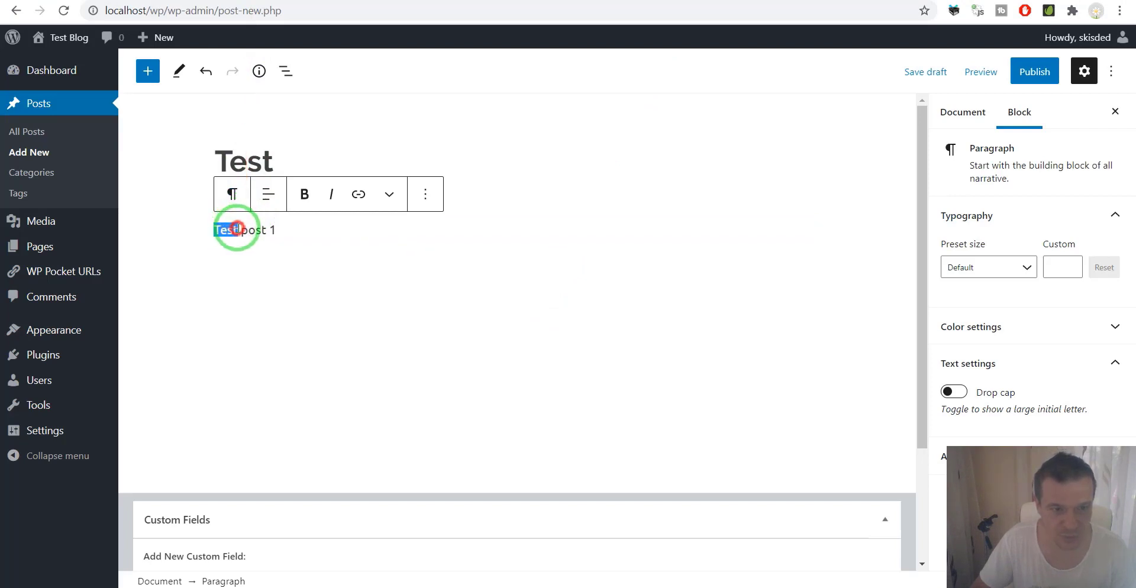
{"action": "key", "text": "ctrl+v"}
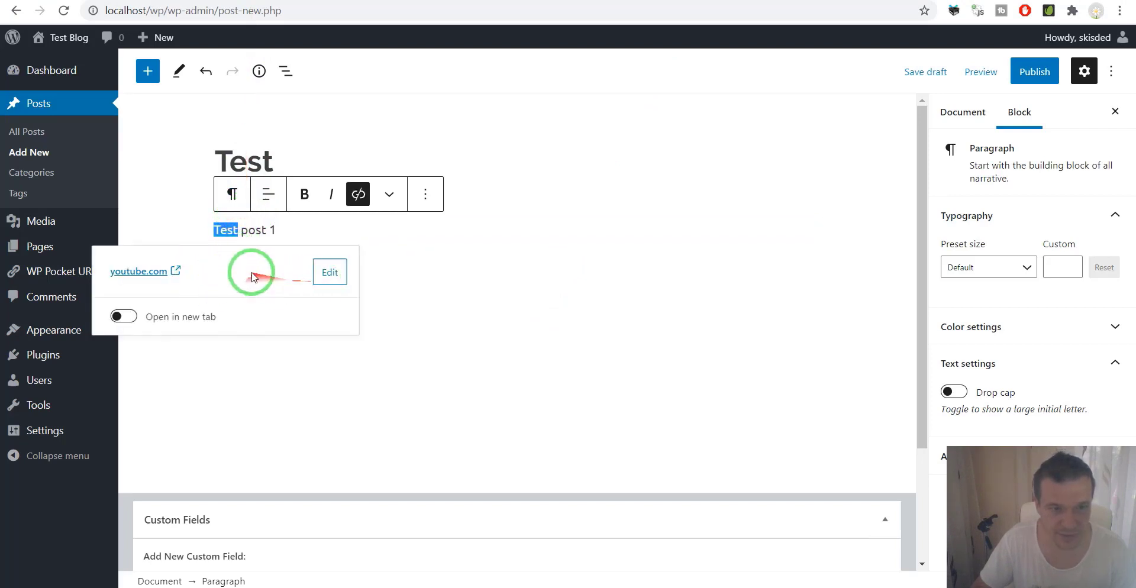
{"action": "left_click", "coordinate": [176, 238]}
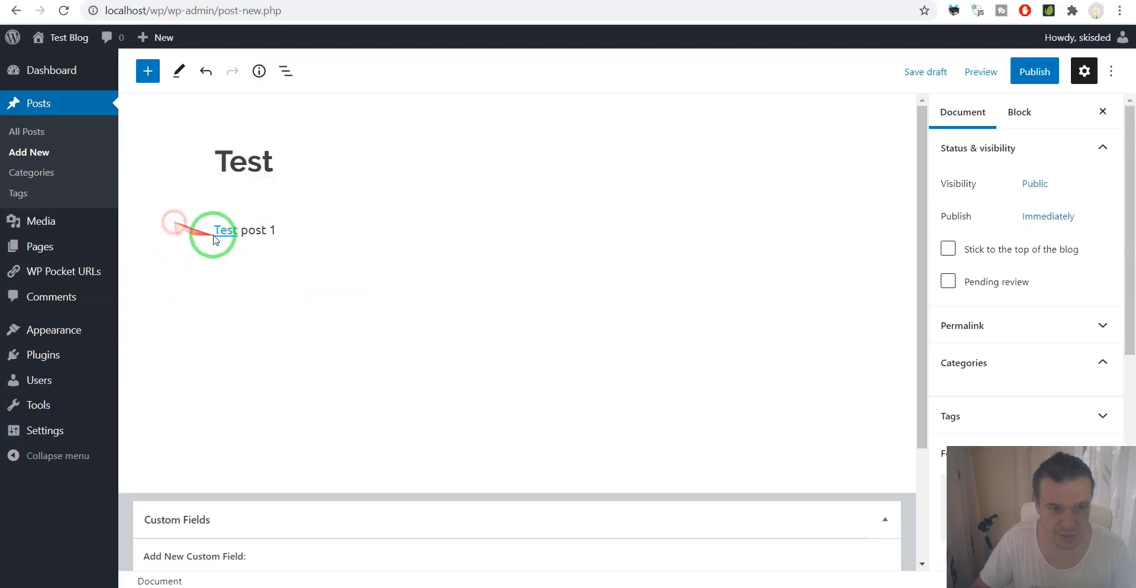
{"action": "left_click", "coordinate": [1022, 77]}
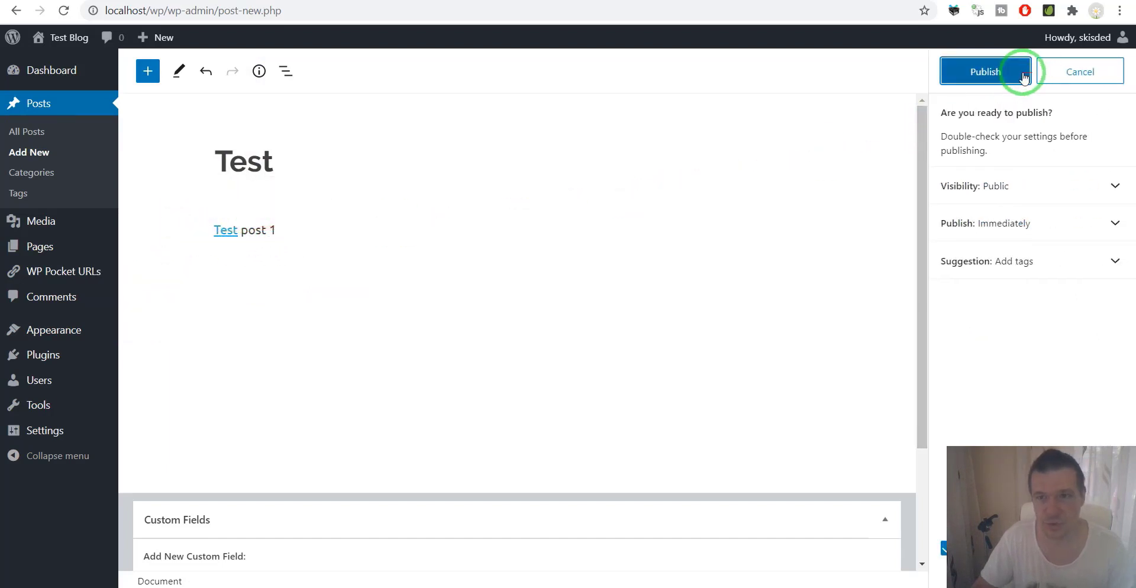
{"action": "left_click", "coordinate": [1013, 73]}
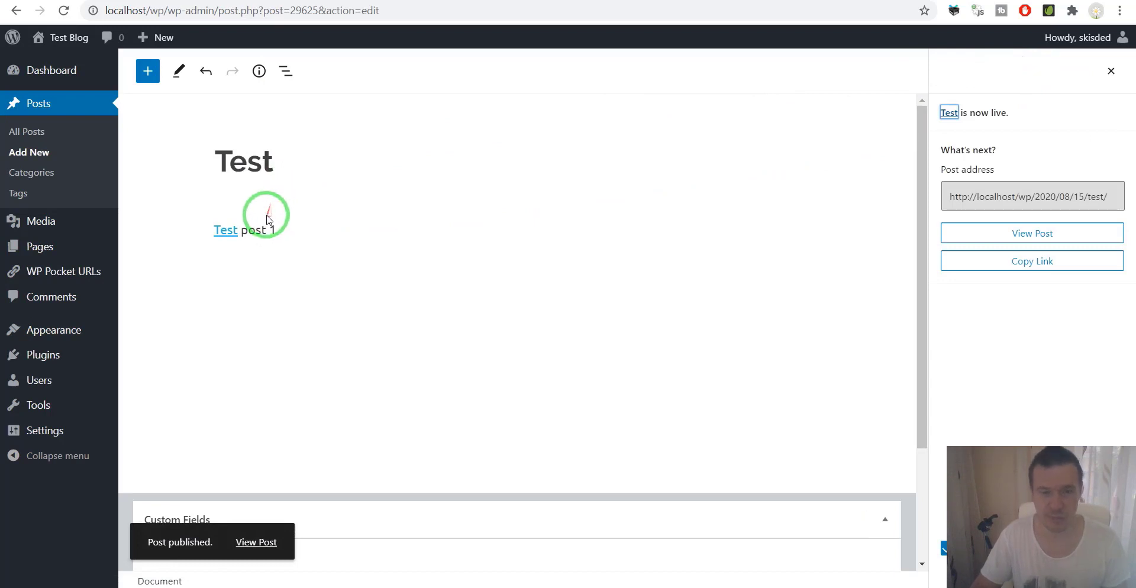
Step: Reload the published post, inspect the link on the word "Test" and open it to test the redirect
{"action": "left_click", "coordinate": [66, 12]}
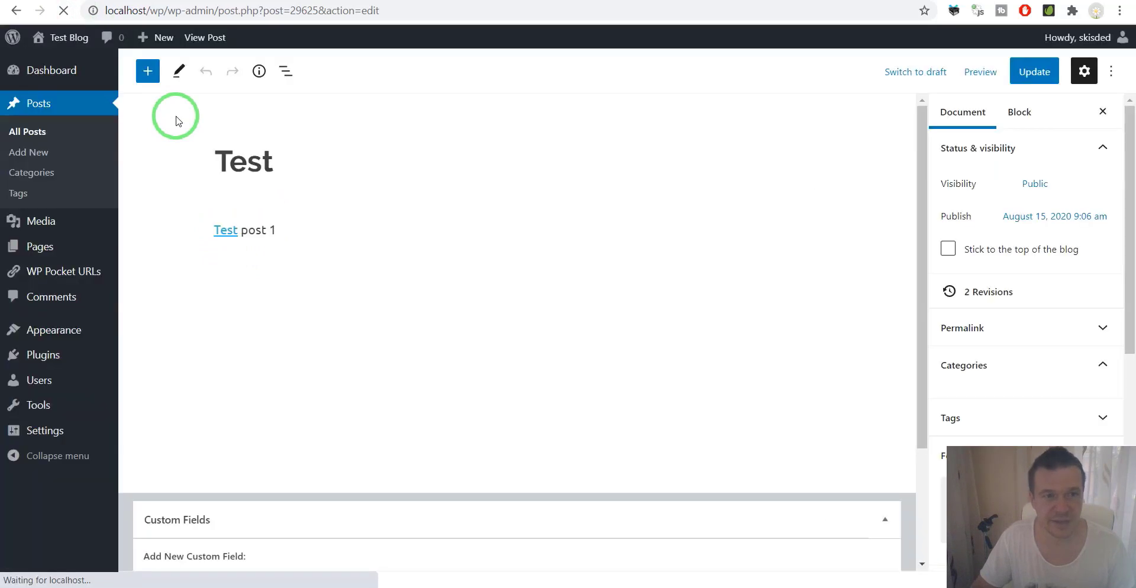
{"action": "left_click", "coordinate": [224, 230]}
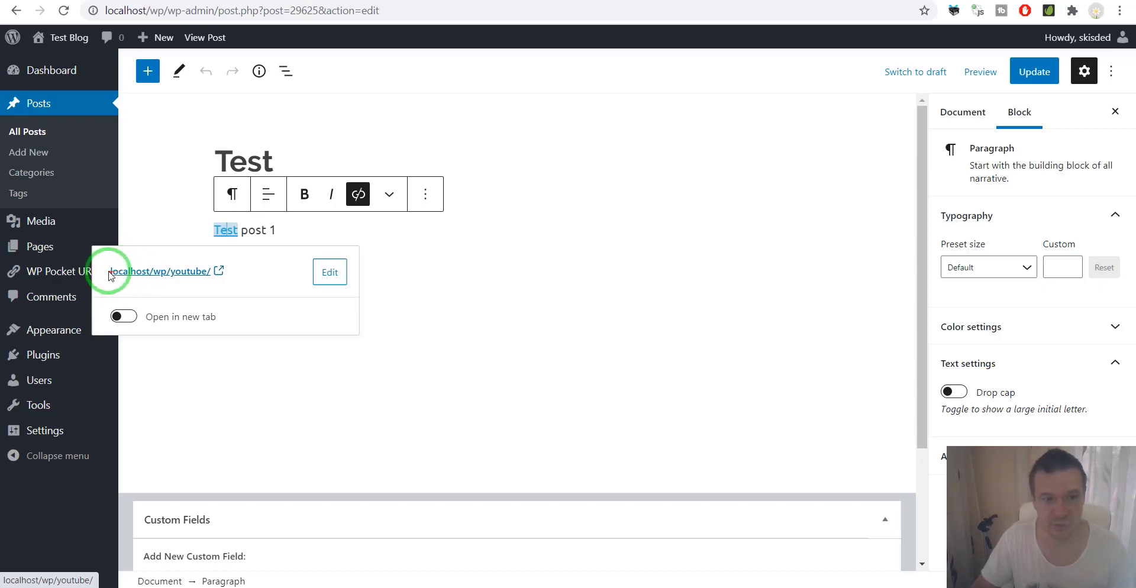
{"action": "left_click", "coordinate": [159, 276]}
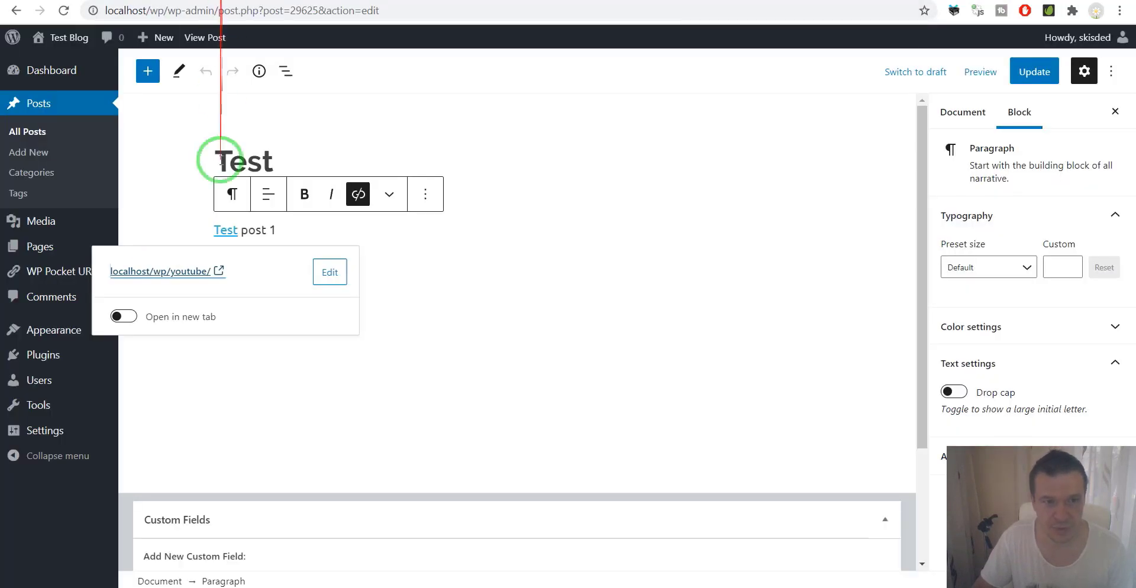
Step: Inspect the click count and short address of the youtube entry in the WP Pocket URLs link list, and return to the Test post
{"action": "mouse_move", "coordinate": [26, 272]}
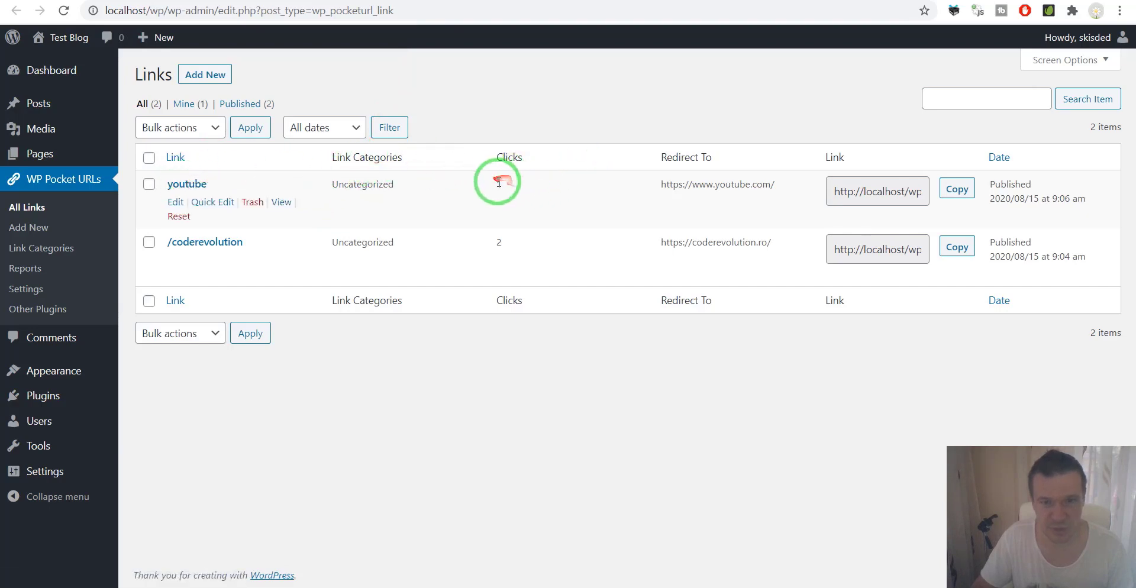
{"action": "left_click_drag", "start_coordinate": [835, 193], "coordinate": [918, 193]}
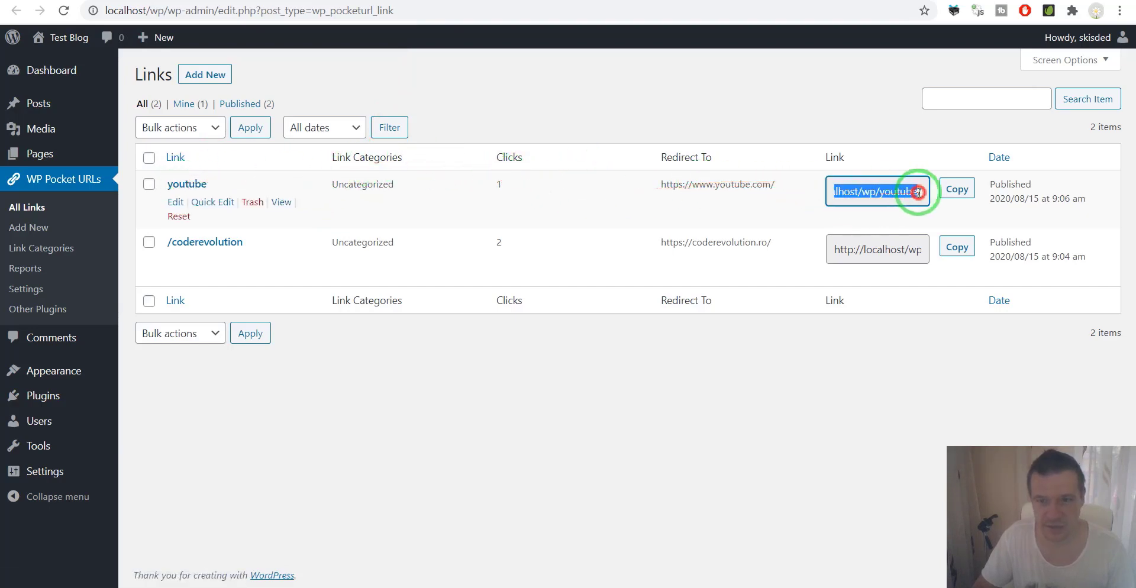
{"action": "left_click", "coordinate": [917, 192]}
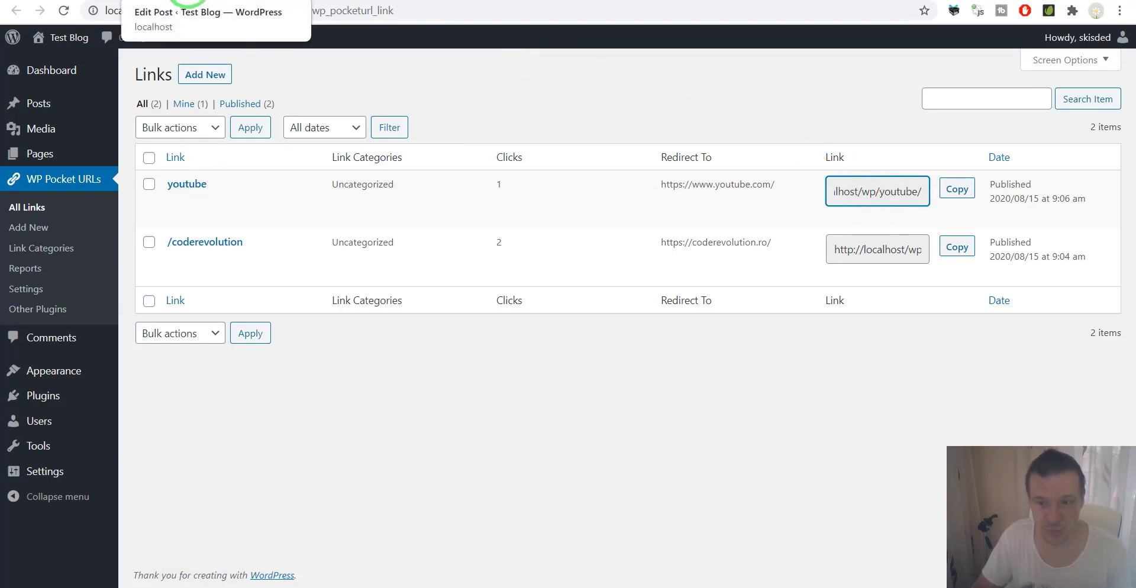
{"action": "left_click", "coordinate": [188, 1]}
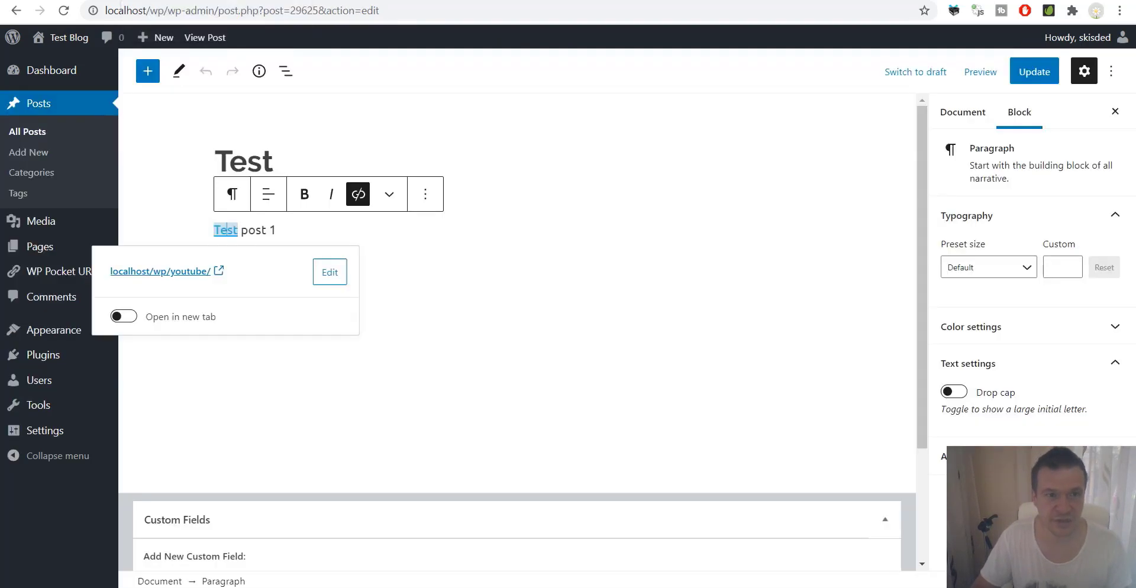
{"action": "left_click", "coordinate": [190, 120]}
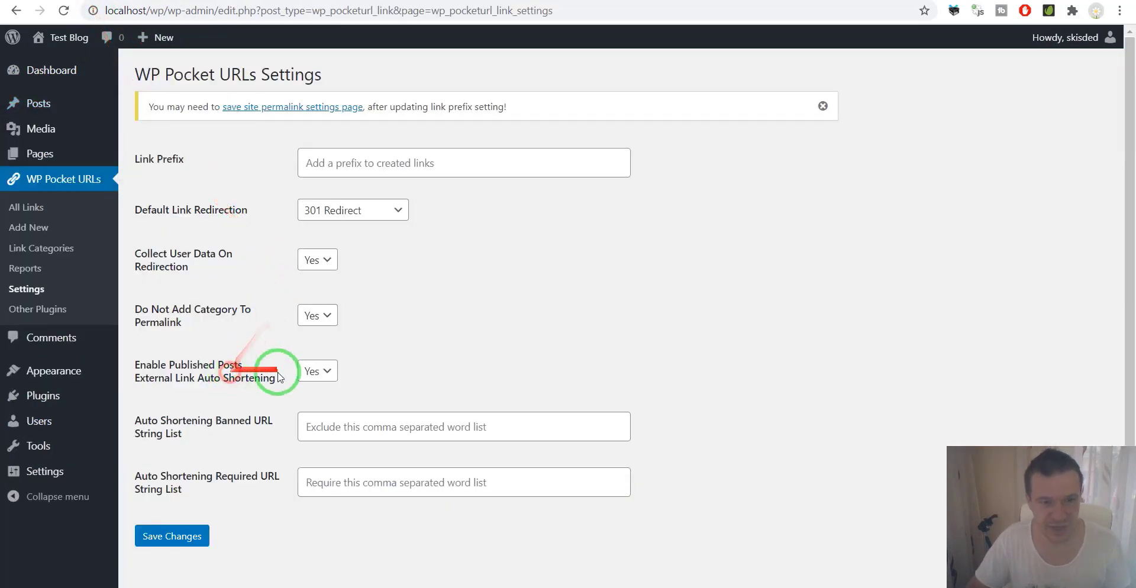
Step: Examine the external link auto shortening option and the Auto Shortening Banned URL String List in the WP Pocket URLs settings
{"action": "left_click", "coordinate": [314, 370]}
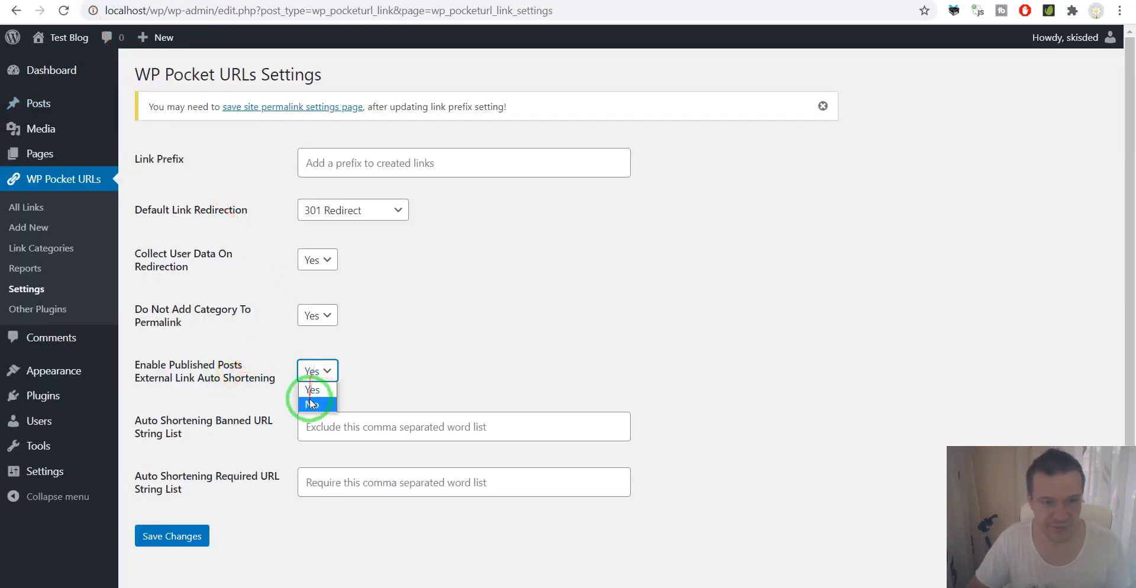
{"action": "left_click", "coordinate": [273, 360]}
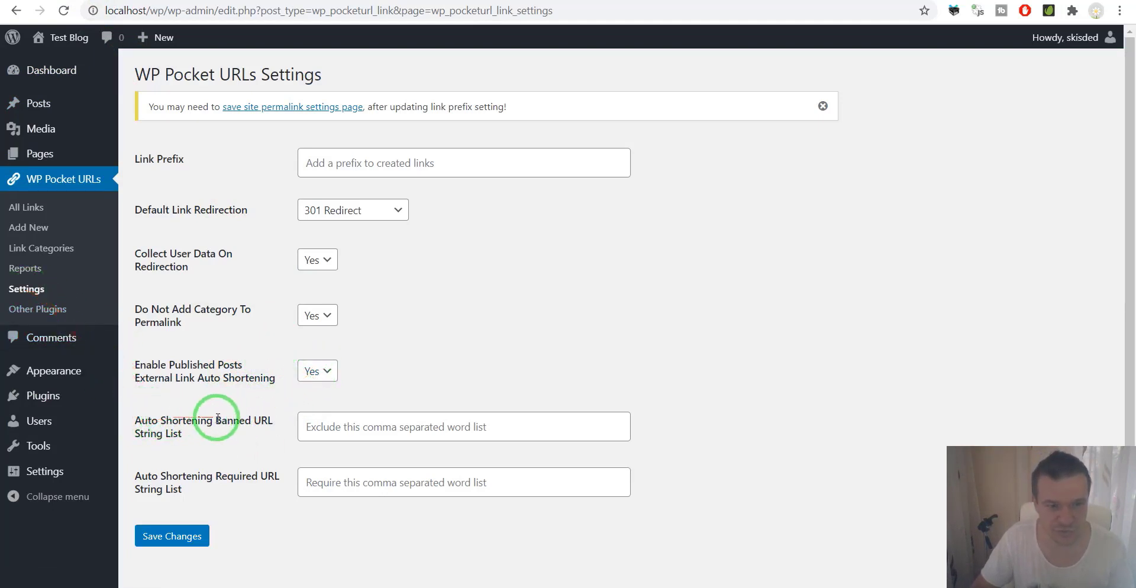
{"action": "mouse_move", "coordinate": [217, 420]}
{"action": "left_mouse_down"}
{"action": "mouse_move", "coordinate": [271, 425]}
{"action": "mouse_move", "coordinate": [233, 431]}
{"action": "left_mouse_up"}
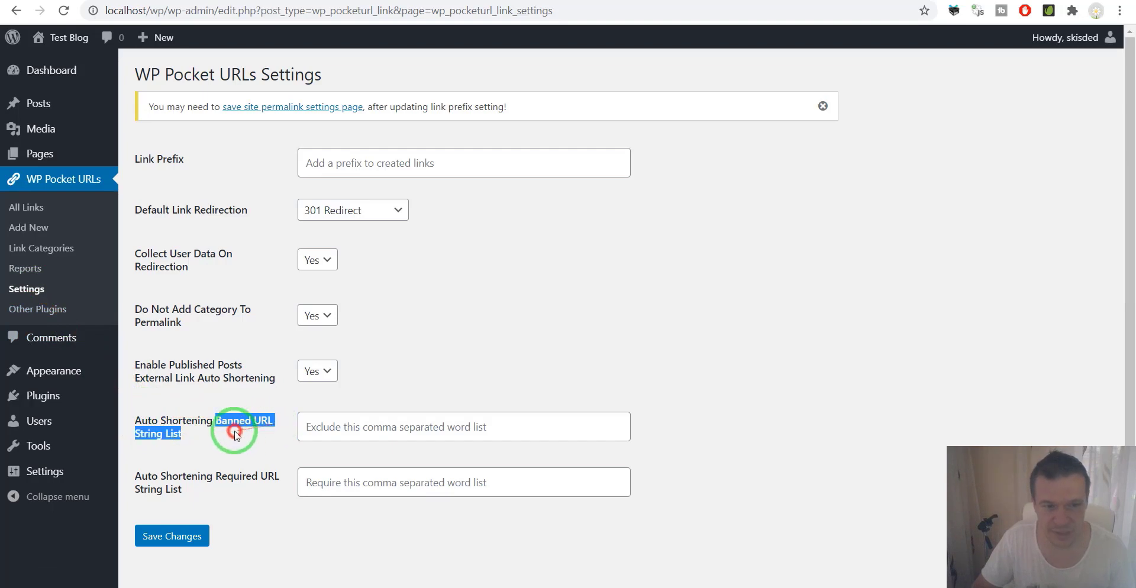
{"action": "left_click", "coordinate": [188, 435]}
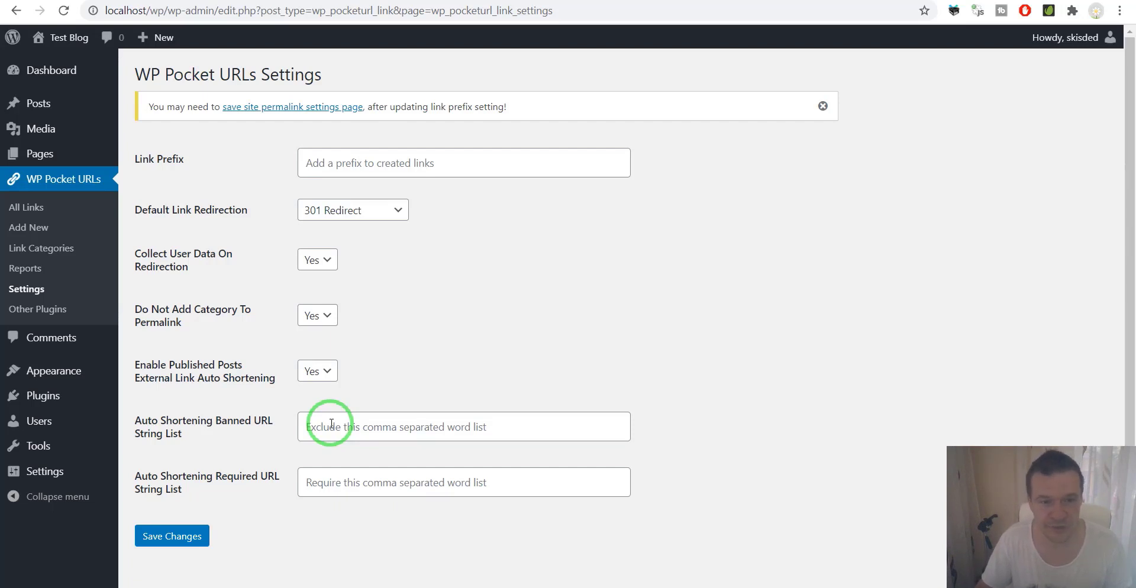
Step: Try "facebook,youtube,cloduways" as the Auto Shortening Banned URL String List and clear the entry again
{"action": "left_click", "coordinate": [331, 424]}
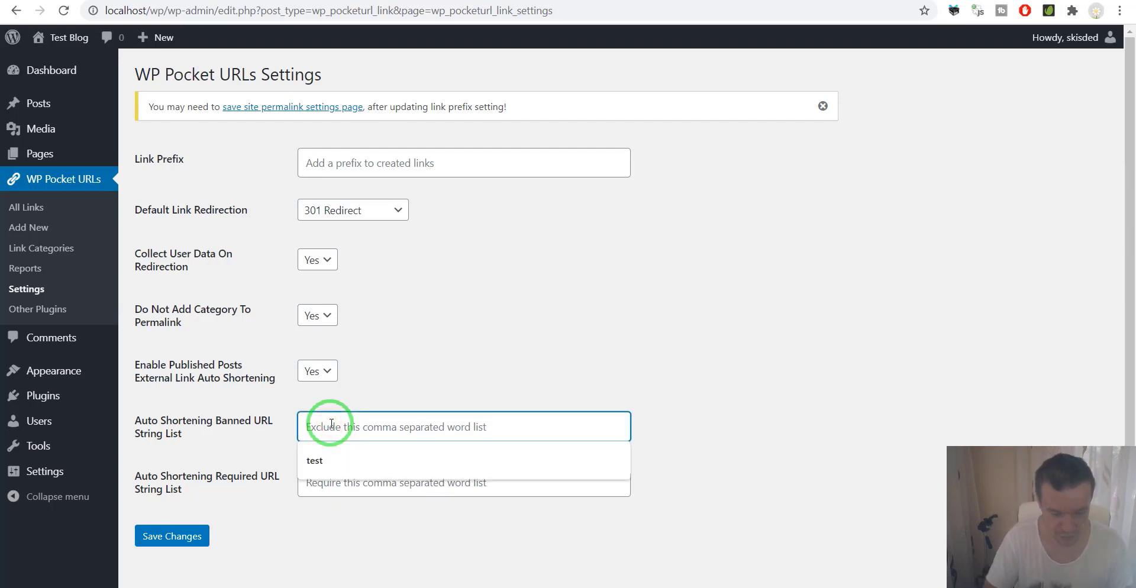
{"action": "type", "text": "facebook,youtube,cloduways"}
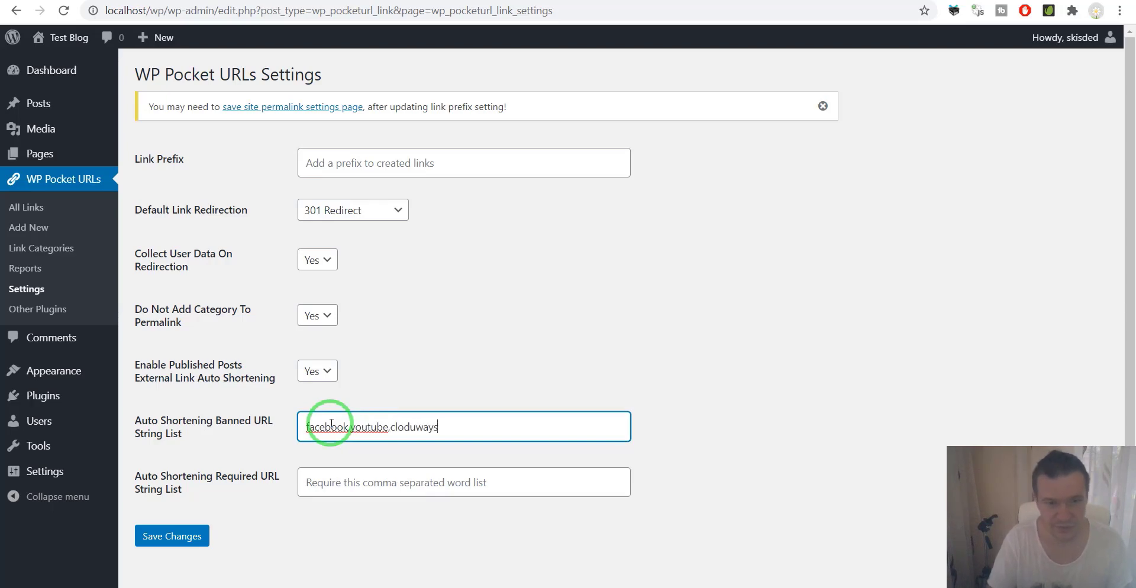
{"action": "left_click", "coordinate": [367, 422]}
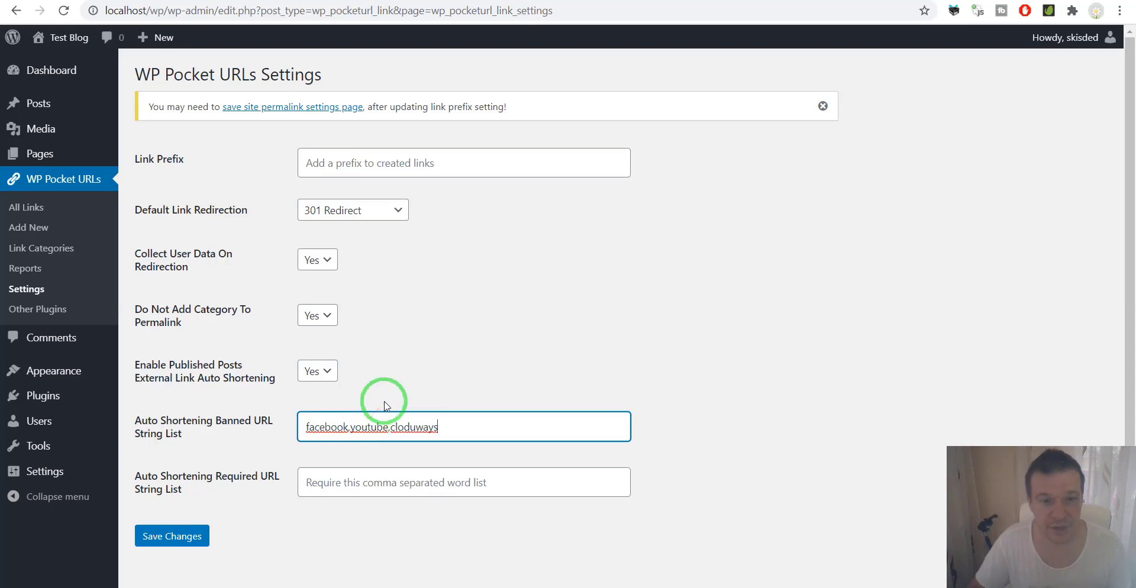
{"action": "key", "text": "ctrl+a"}
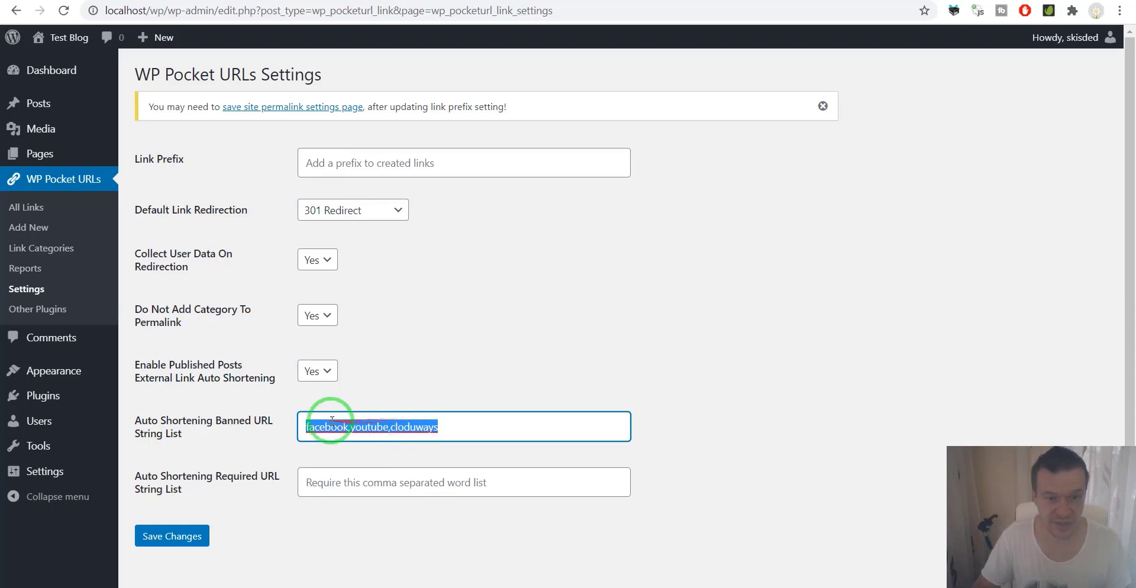
{"action": "key", "text": "BackSpace"}
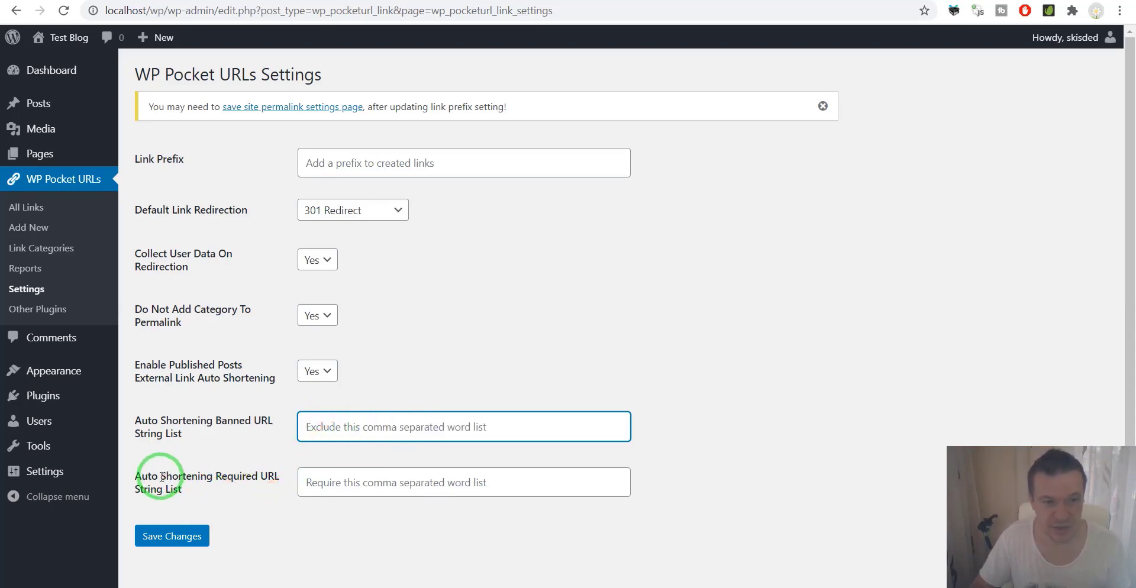
Step: Set the Auto Shortening Required URL String List to "youtube,facebook"
{"action": "left_click_drag", "start_coordinate": [217, 475], "coordinate": [241, 486]}
{"action": "left_click", "coordinate": [237, 489]}
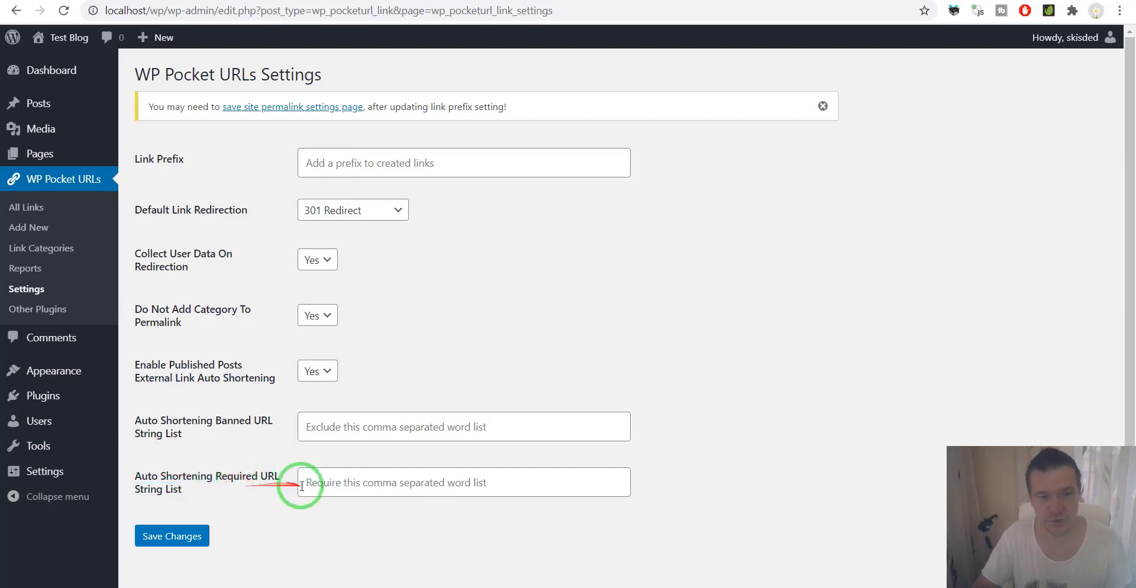
{"action": "left_click", "coordinate": [339, 480]}
{"action": "type", "text": "https://www.youtube.com/"}
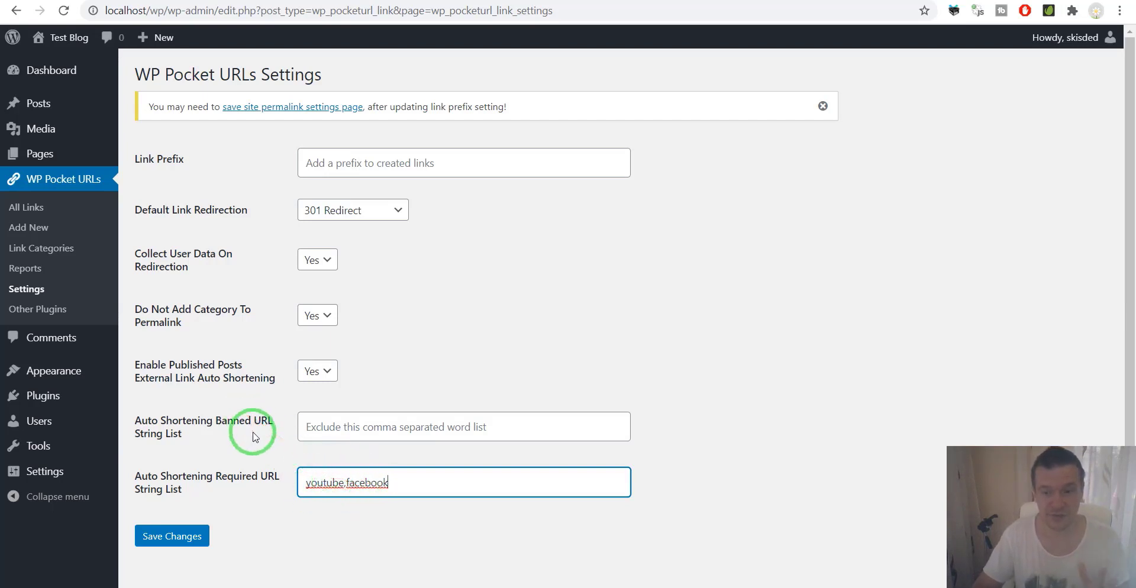
{"action": "left_click", "coordinate": [313, 374]}
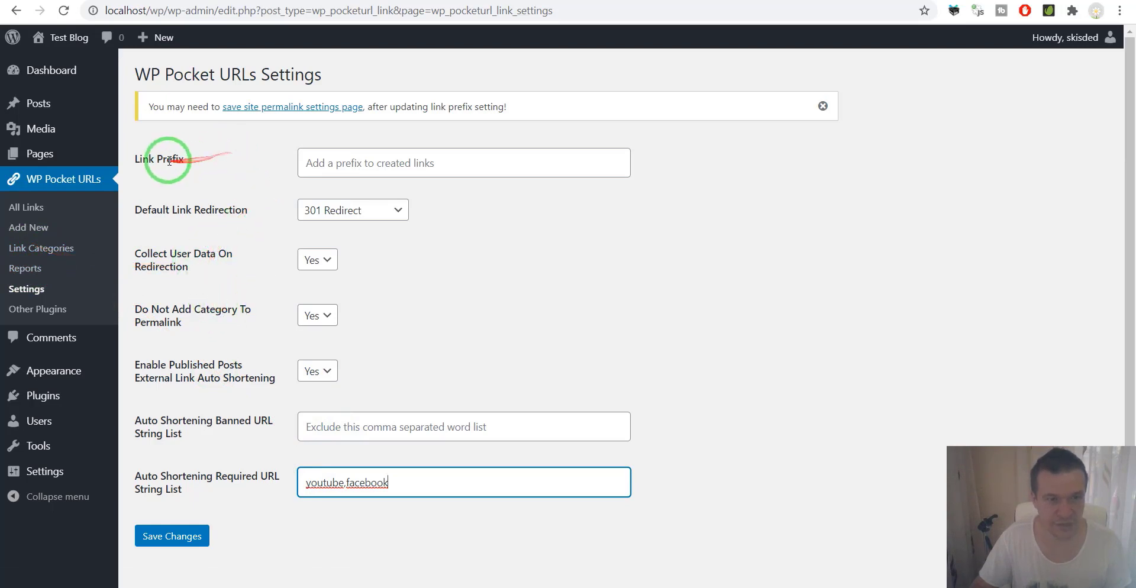
Step: Set the Link Prefix to "go" and save the plugin settings
{"action": "left_click", "coordinate": [140, 158]}
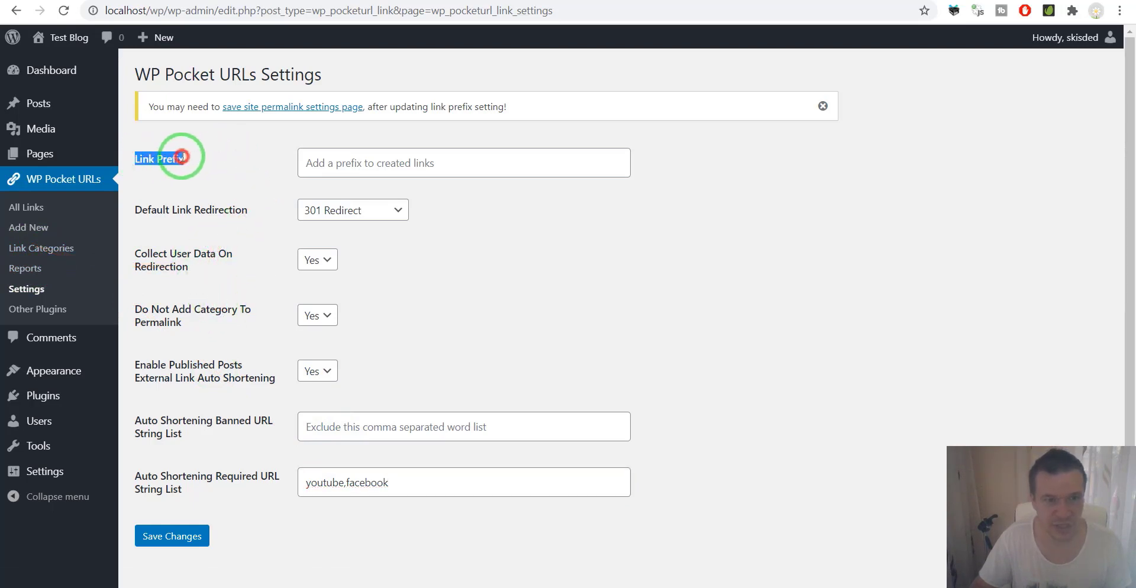
{"action": "left_click", "coordinate": [317, 165]}
{"action": "left_click", "coordinate": [317, 157]}
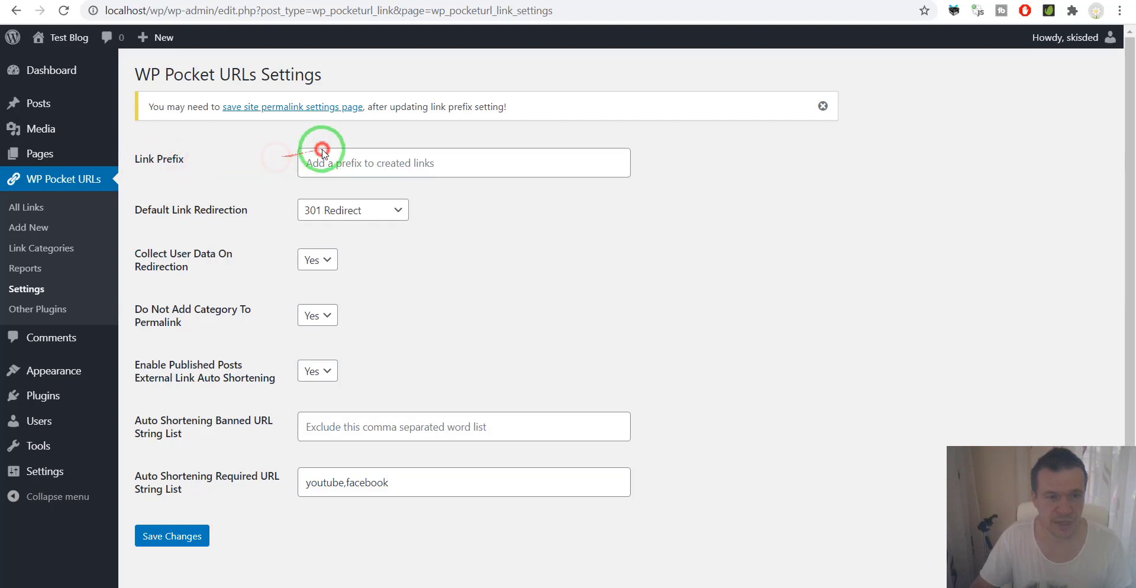
{"action": "type", "text": "go"}
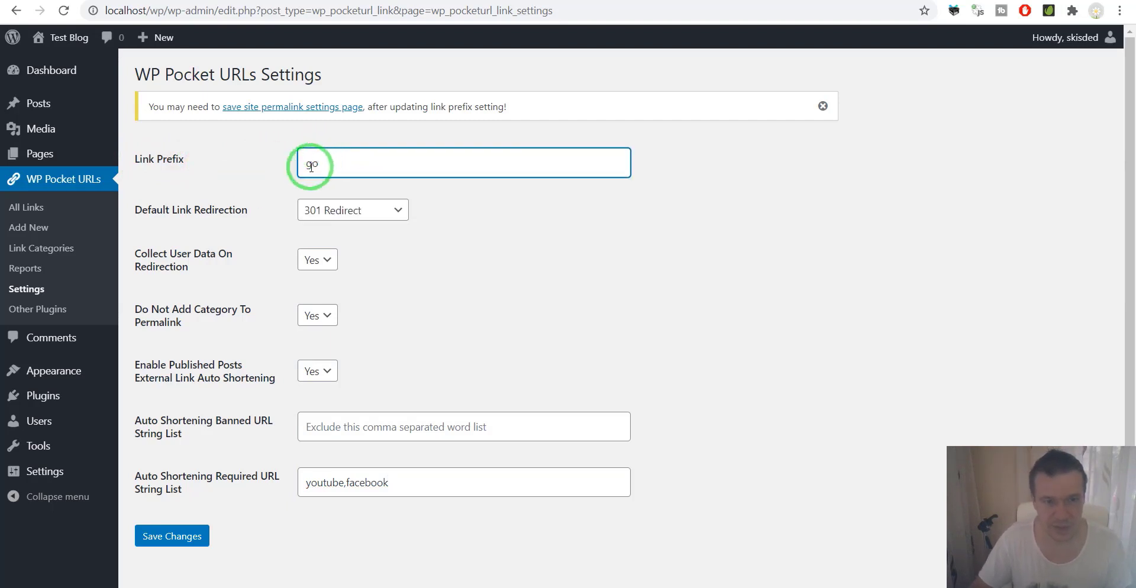
{"action": "left_click", "coordinate": [171, 535]}
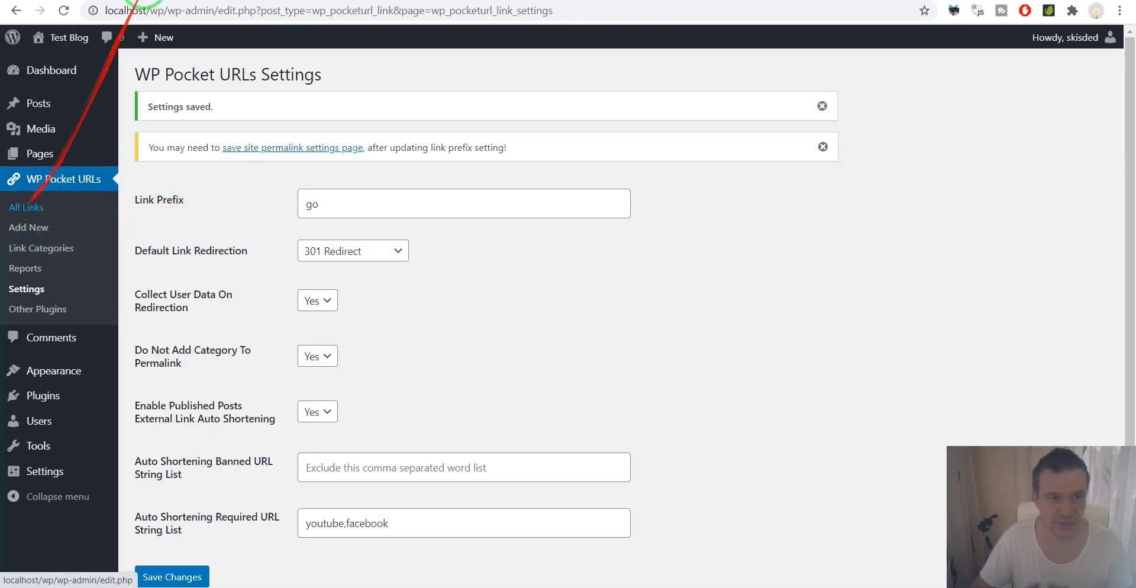
Step: Open the list of all links and inspect the prefix in the youtube entry's short address
{"action": "left_click", "coordinate": [26, 206]}
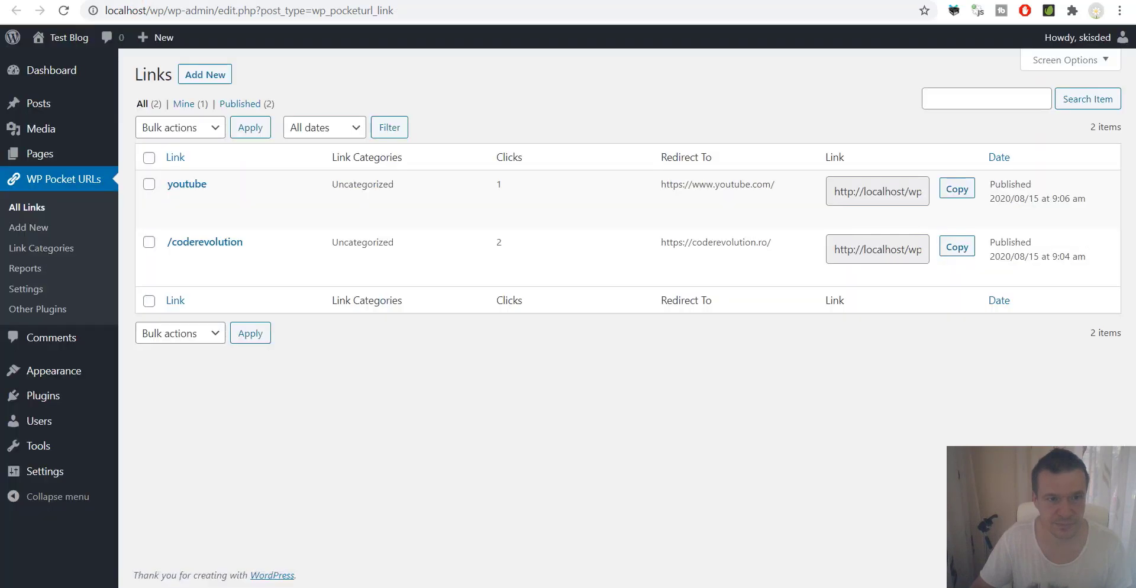
{"action": "mouse_move", "coordinate": [876, 190]}
{"action": "left_mouse_down"}
{"action": "mouse_move", "coordinate": [909, 193]}
{"action": "mouse_move", "coordinate": [863, 191]}
{"action": "mouse_move", "coordinate": [880, 191]}
{"action": "left_mouse_up"}
{"action": "left_click", "coordinate": [865, 190]}
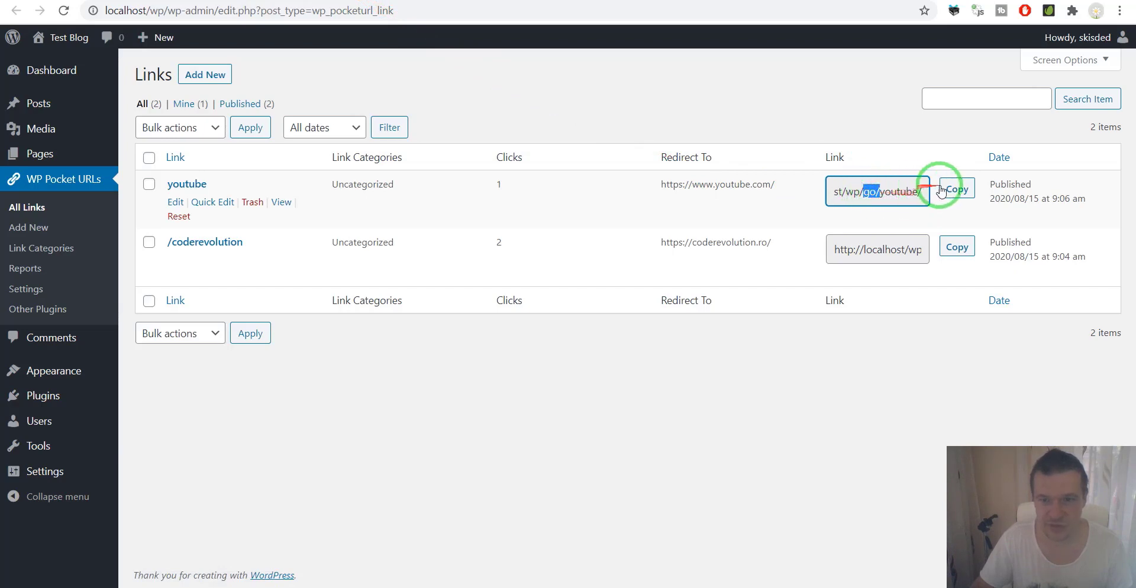
{"action": "left_click", "coordinate": [865, 190]}
{"action": "double_click", "coordinate": [868, 191]}
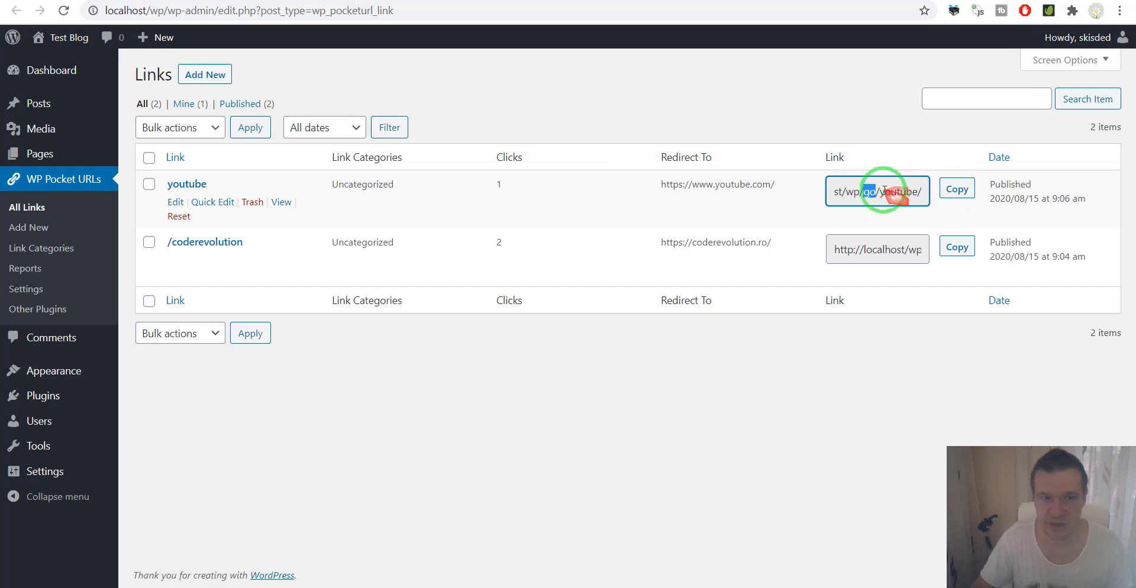
Step: Copy the youtube short link, test its redirect in a new browser tab, and inspect the /coderevolution short address in the link list
{"action": "left_click", "coordinate": [964, 189]}
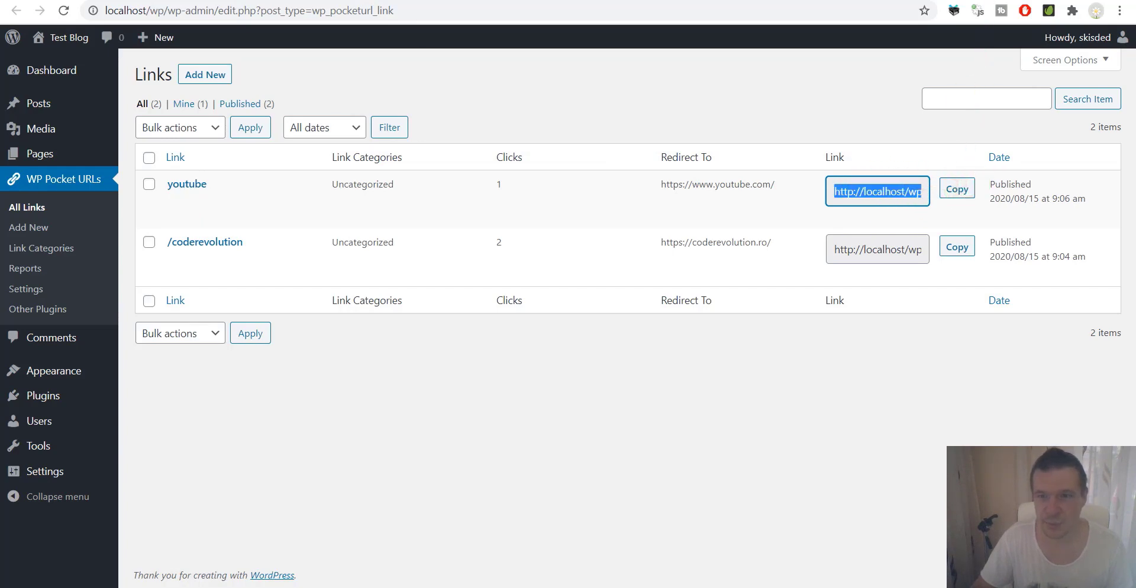
{"action": "key", "text": "ctrl+t"}
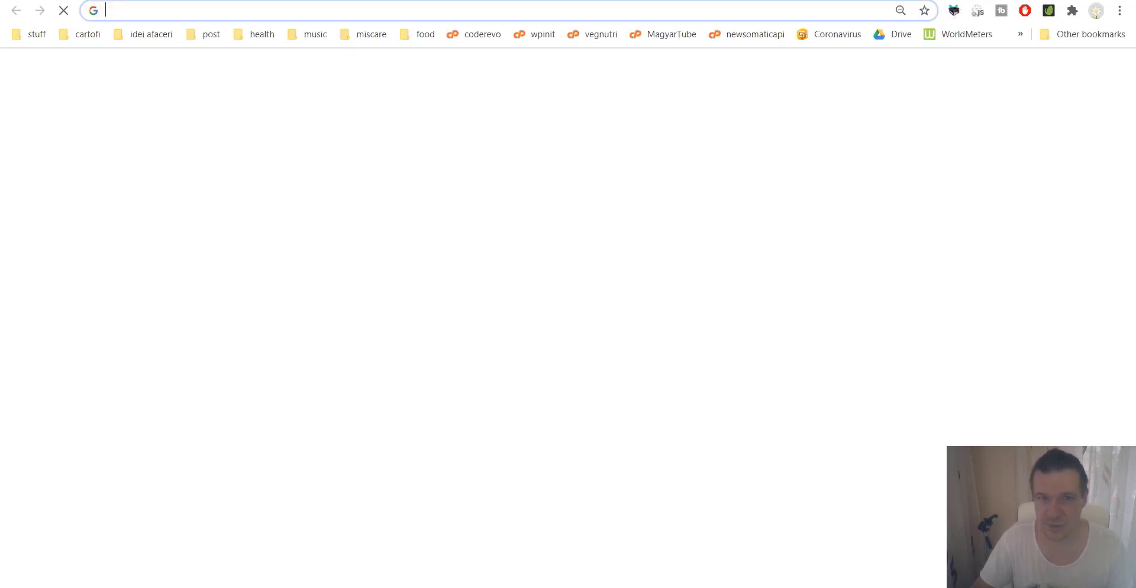
{"action": "key", "text": "ctrl+v"}
{"action": "key", "text": "Return"}
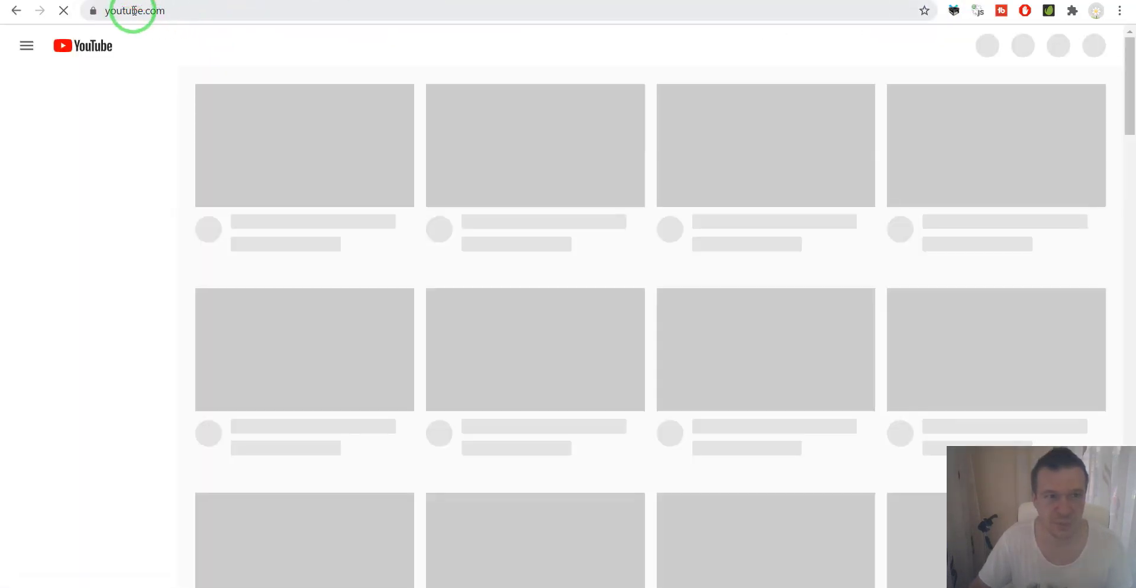
{"action": "left_click", "coordinate": [126, 0]}
{"action": "left_click", "coordinate": [157, 3]}
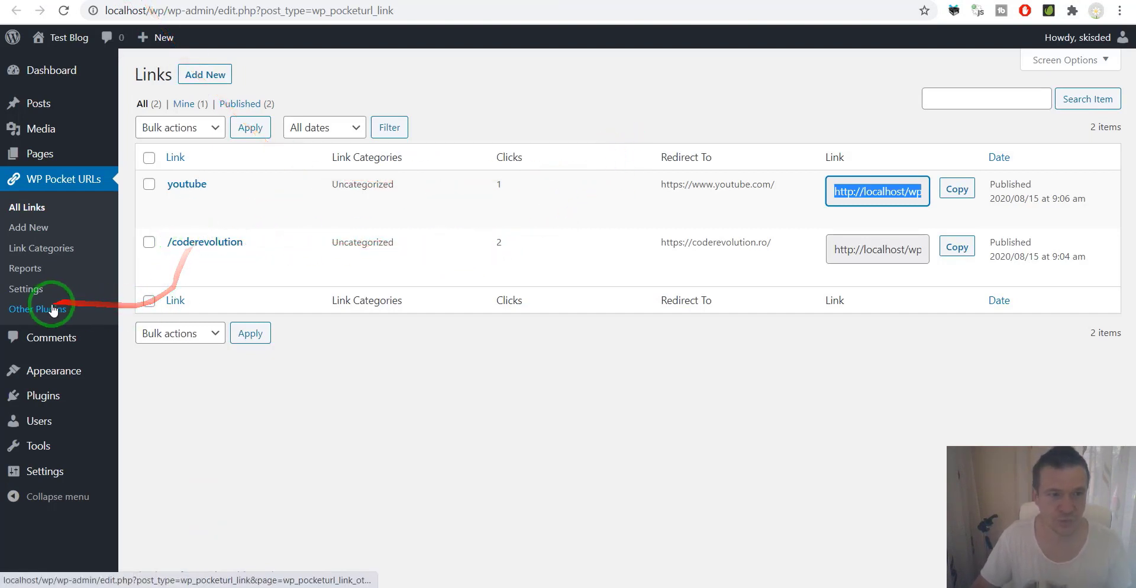
{"action": "left_click_drag", "start_coordinate": [855, 247], "coordinate": [927, 248]}
{"action": "left_click", "coordinate": [867, 250]}
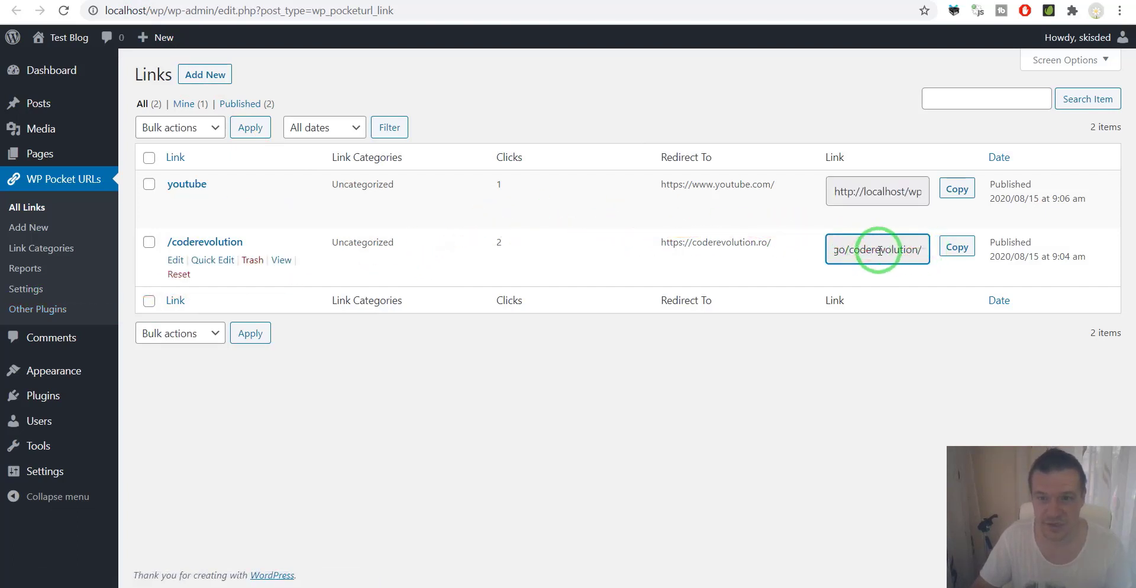
Step: Examine the Do Not Add Category To Permalink option in the WP Pocket URLs settings, leaving it at Yes
{"action": "left_click", "coordinate": [64, 286]}
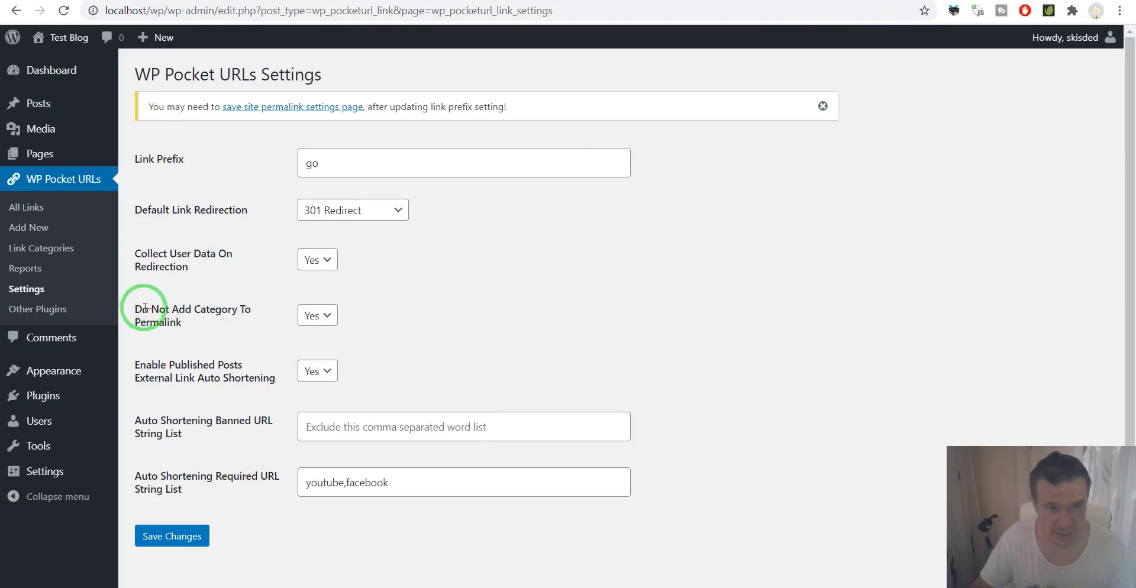
{"action": "left_click_drag", "start_coordinate": [137, 309], "coordinate": [186, 320]}
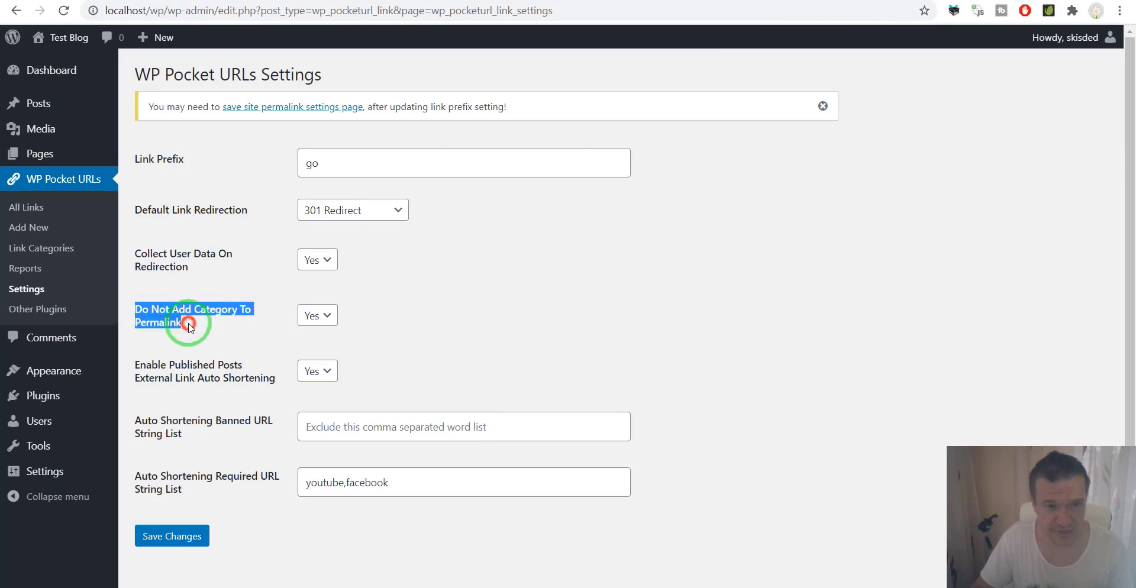
{"action": "left_click", "coordinate": [318, 318]}
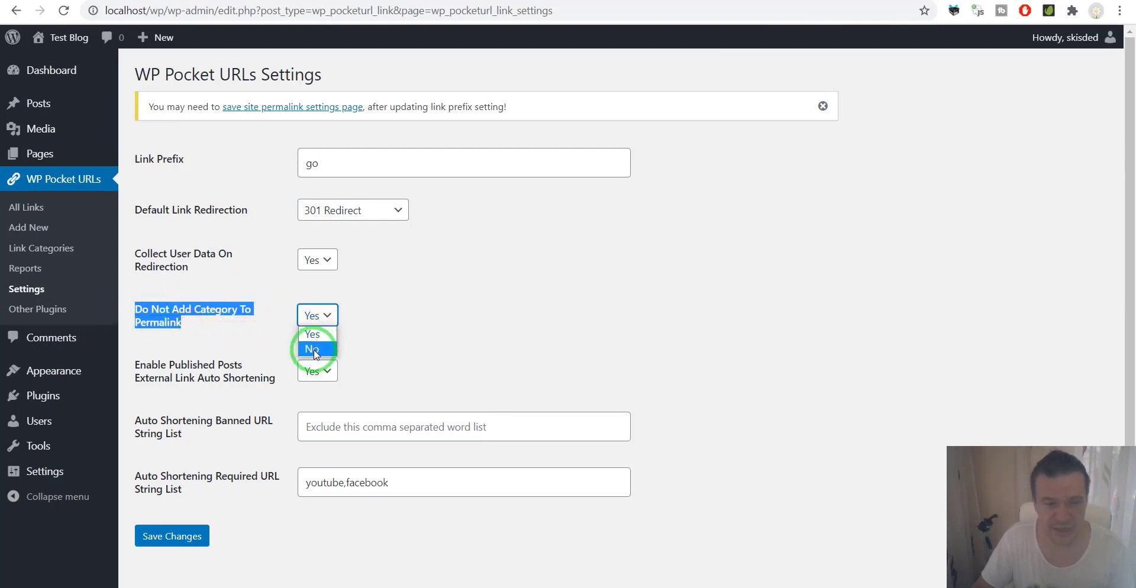
{"action": "left_click", "coordinate": [266, 319]}
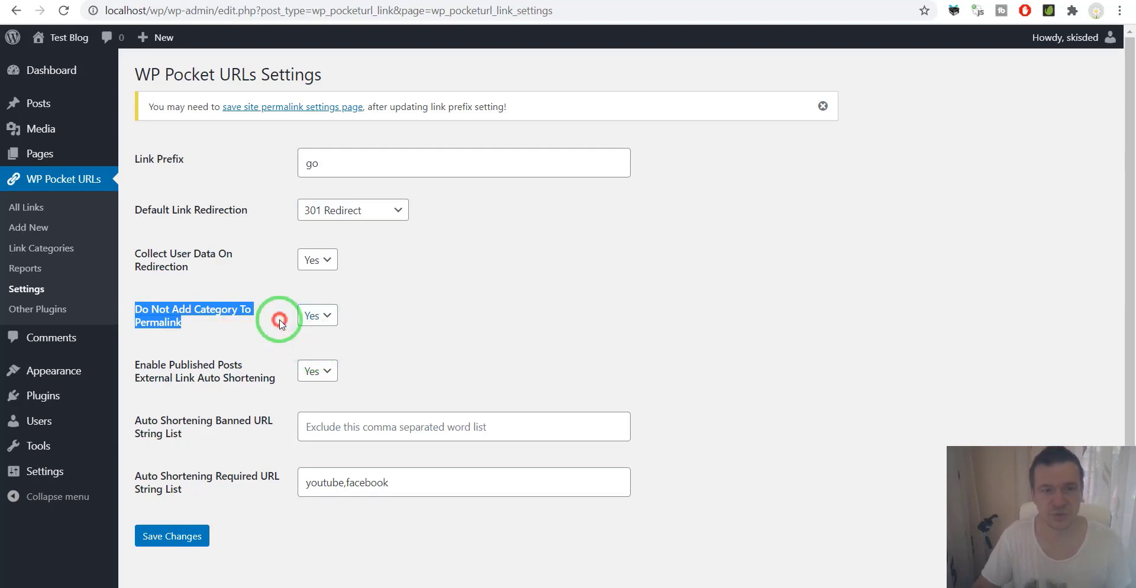
{"action": "left_click", "coordinate": [290, 318]}
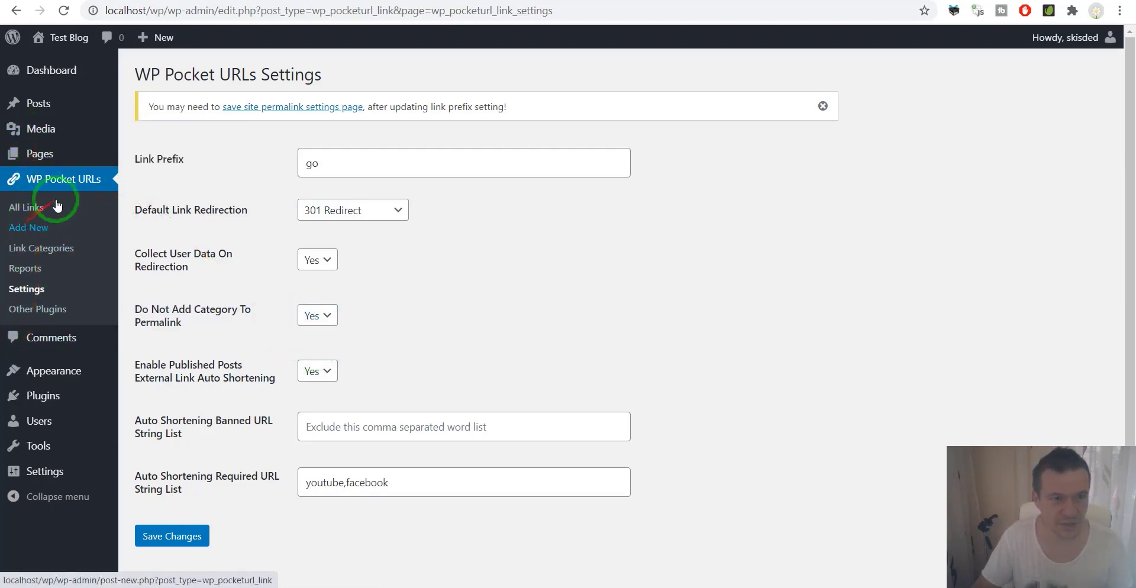
{"action": "left_click", "coordinate": [28, 227]}
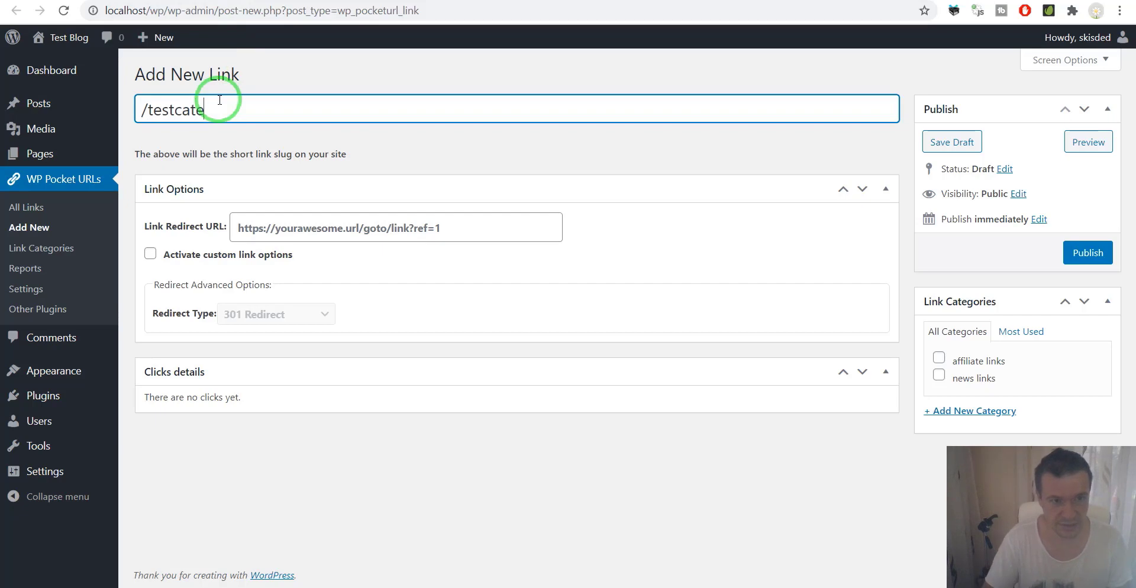
{"action": "left_click", "coordinate": [286, 225]}
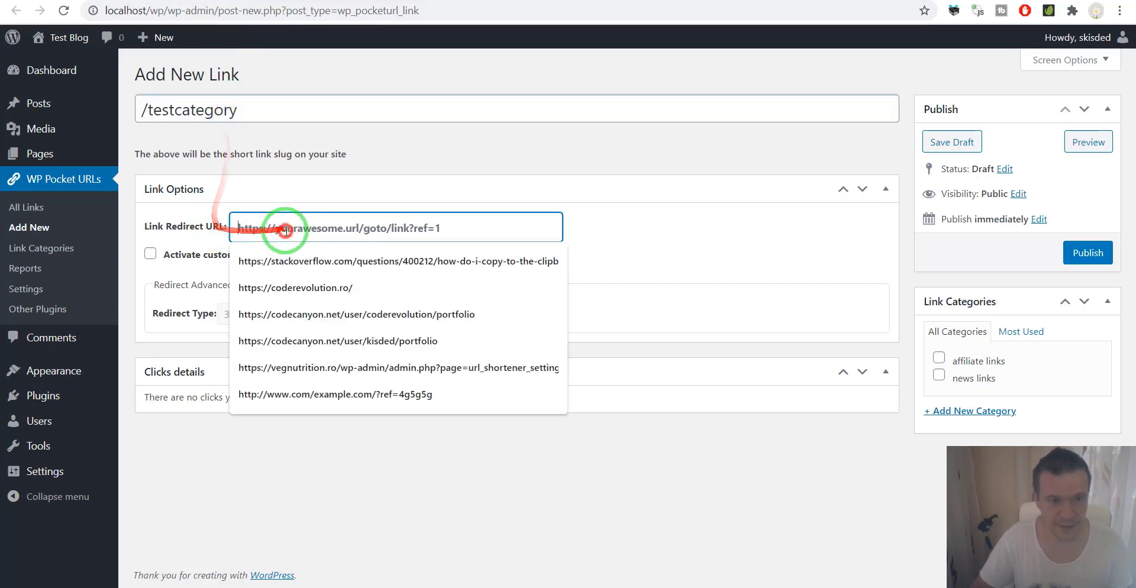
{"action": "left_click", "coordinate": [281, 267]}
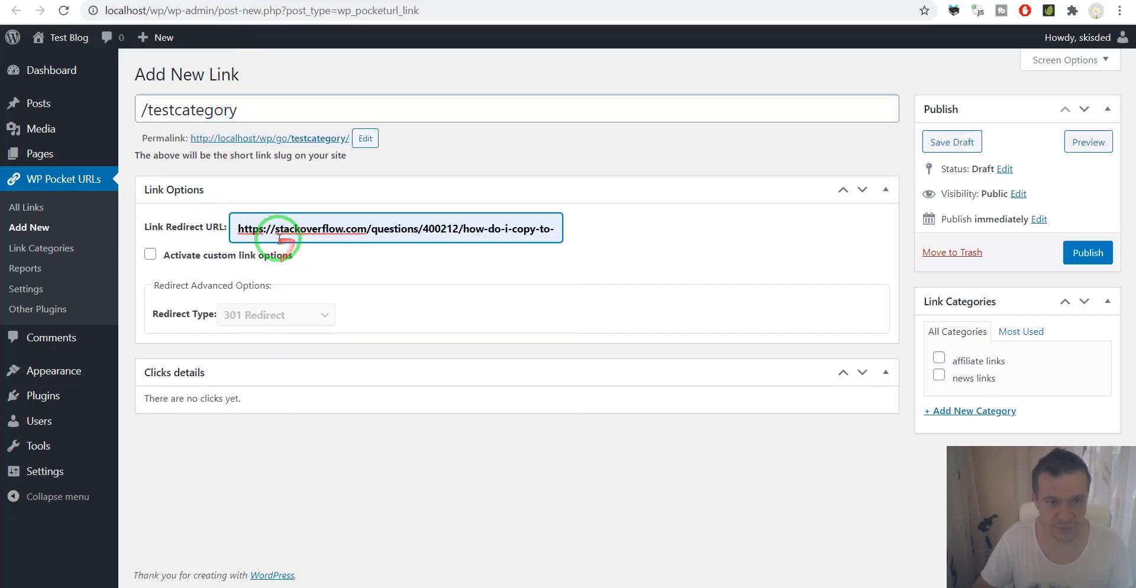
{"action": "triple_click", "coordinate": [282, 234]}
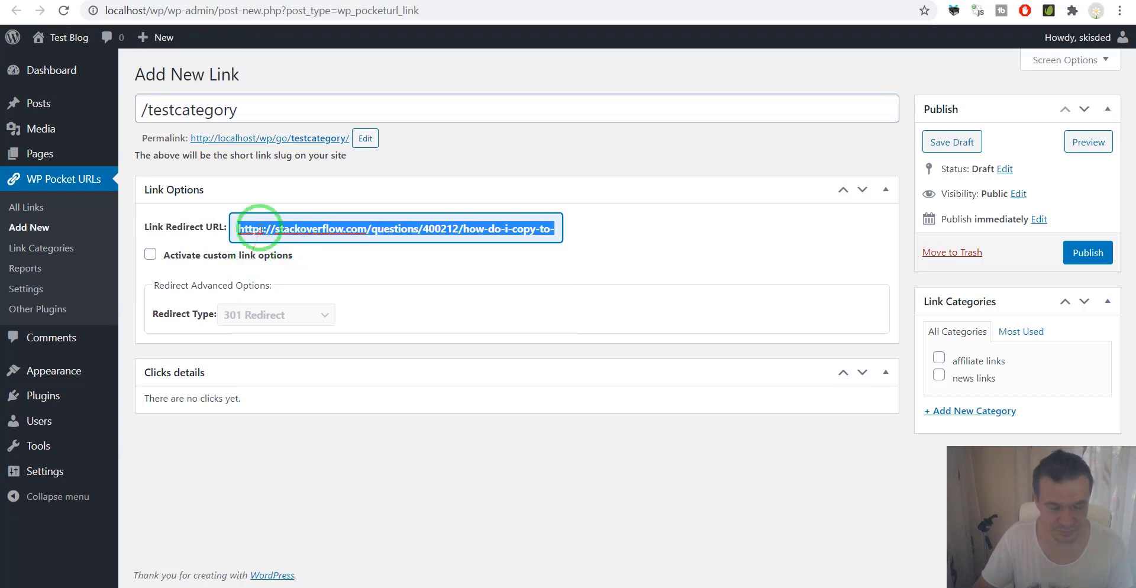
{"action": "type", "text": "https://coderevolution.ro/"}
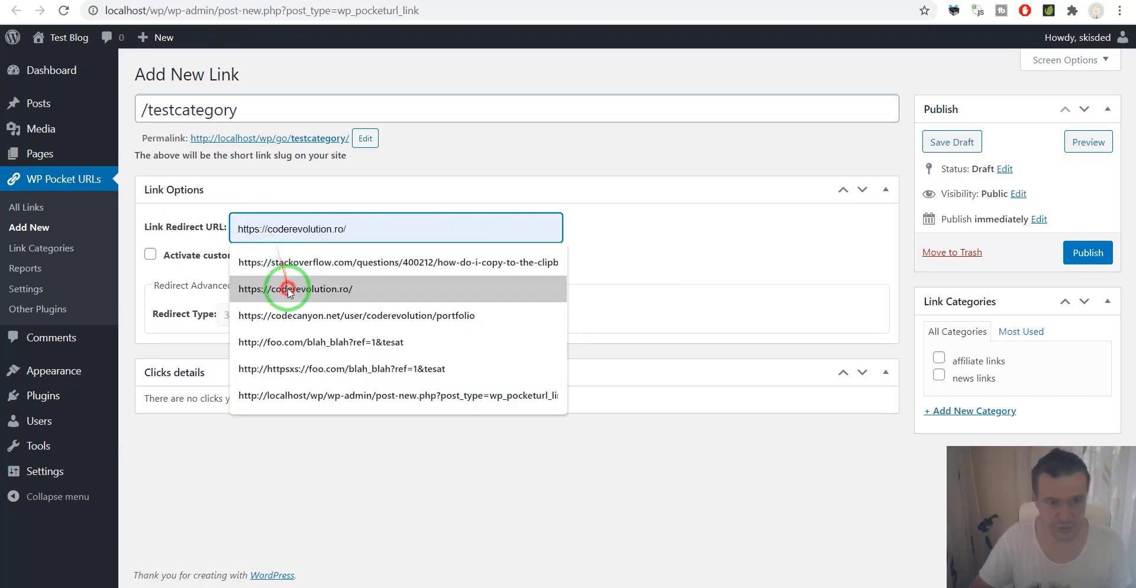
{"action": "left_click", "coordinate": [248, 353]}
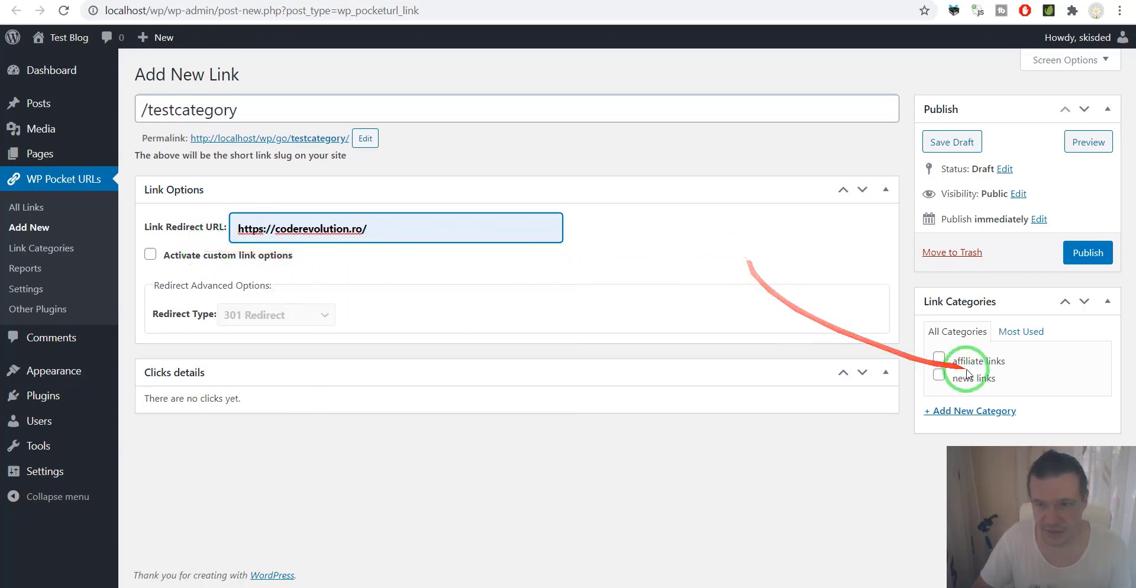
{"action": "left_click", "coordinate": [939, 359]}
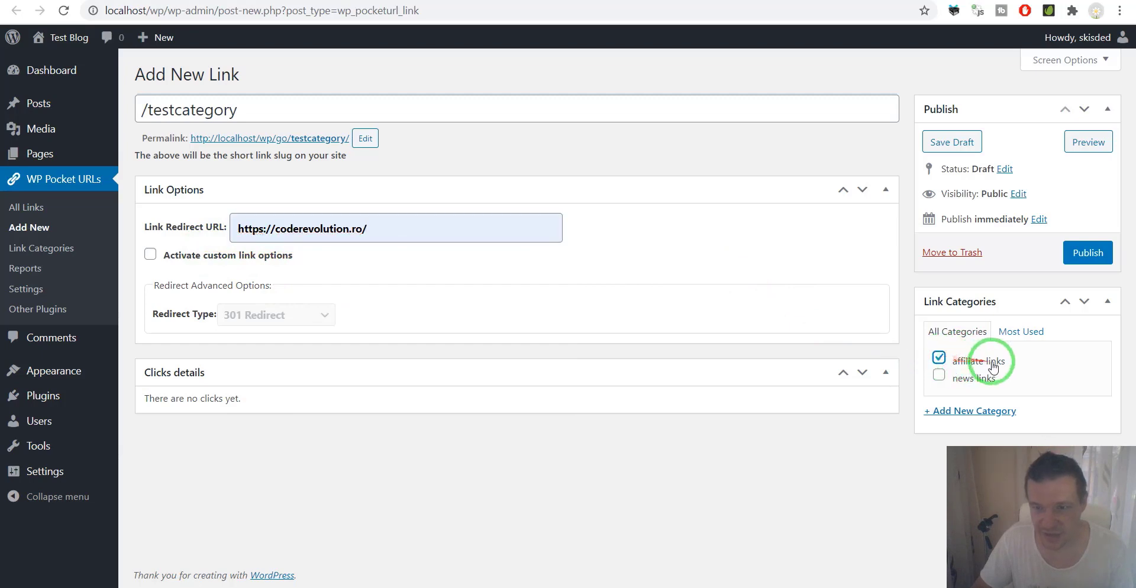
{"action": "left_click", "coordinate": [1086, 253]}
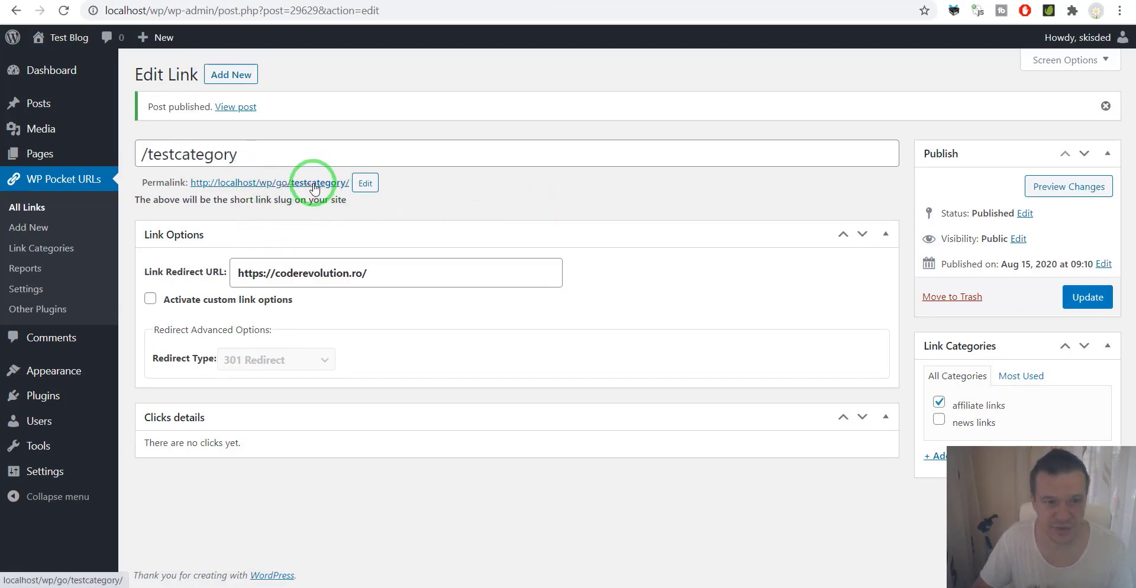
Step: Set Do Not Add Category To Permalink to No in the WP Pocket URLs settings and save them
{"action": "left_click", "coordinate": [89, 0]}
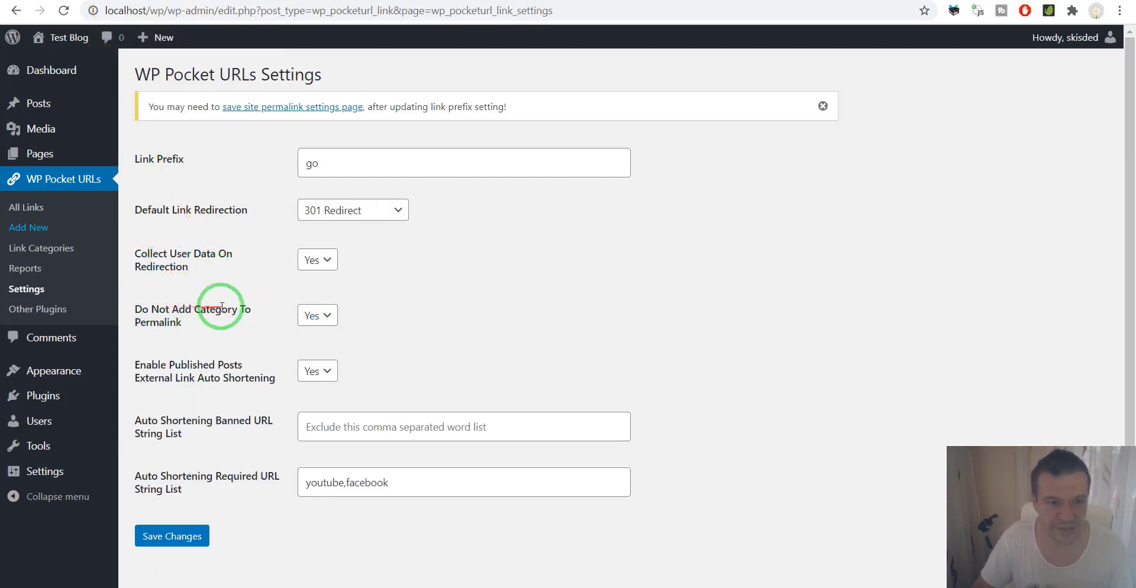
{"action": "left_click", "coordinate": [328, 318]}
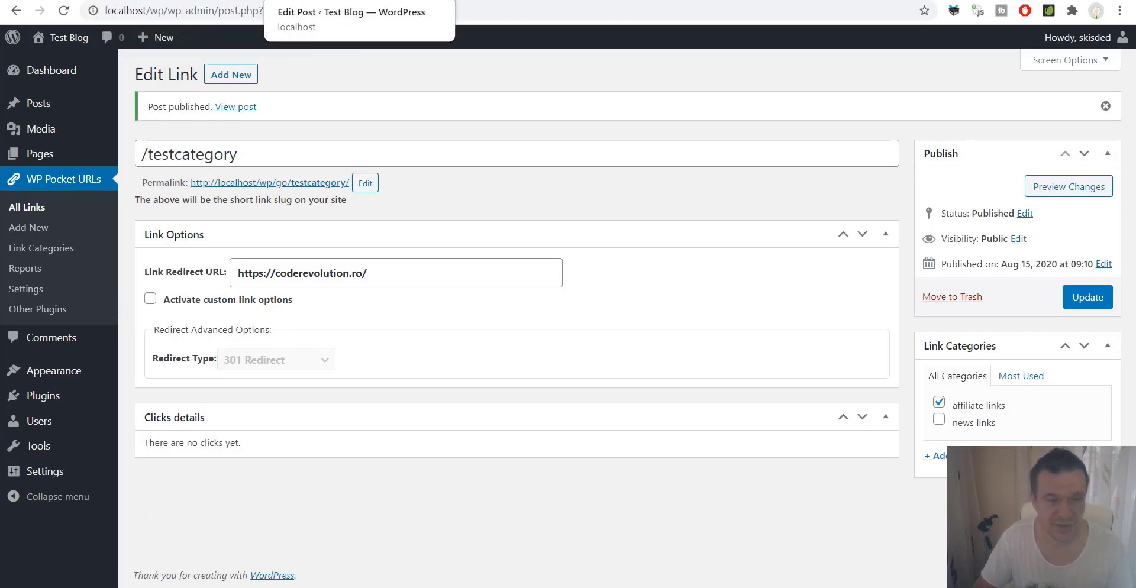
Step: Reload the /testcategory link's edit page, test its permalink redirect, and return to the edit page
{"action": "left_click", "coordinate": [65, 12]}
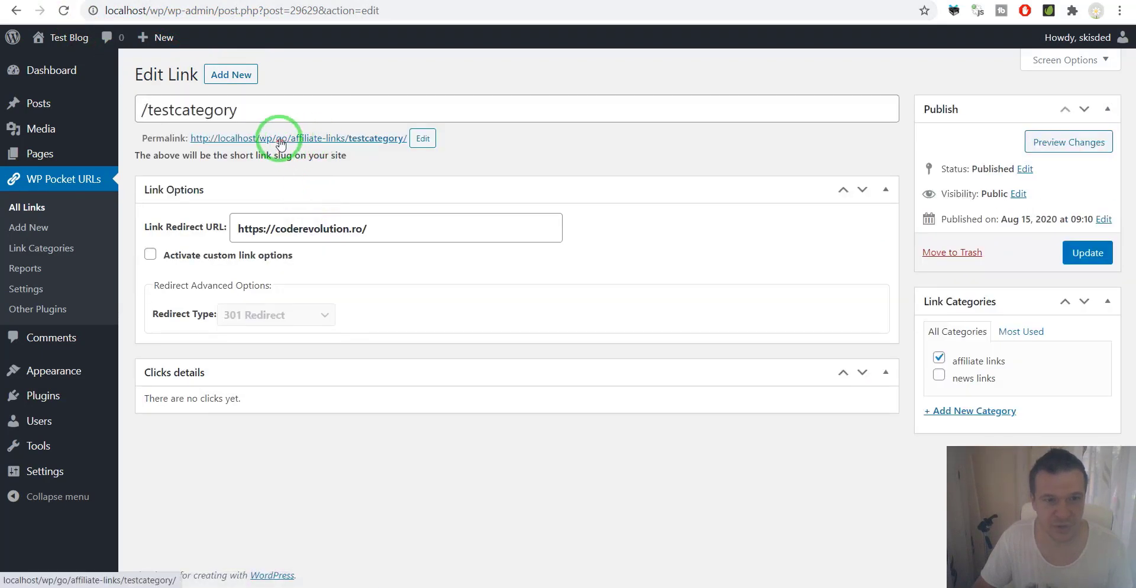
{"action": "left_click", "coordinate": [389, 141]}
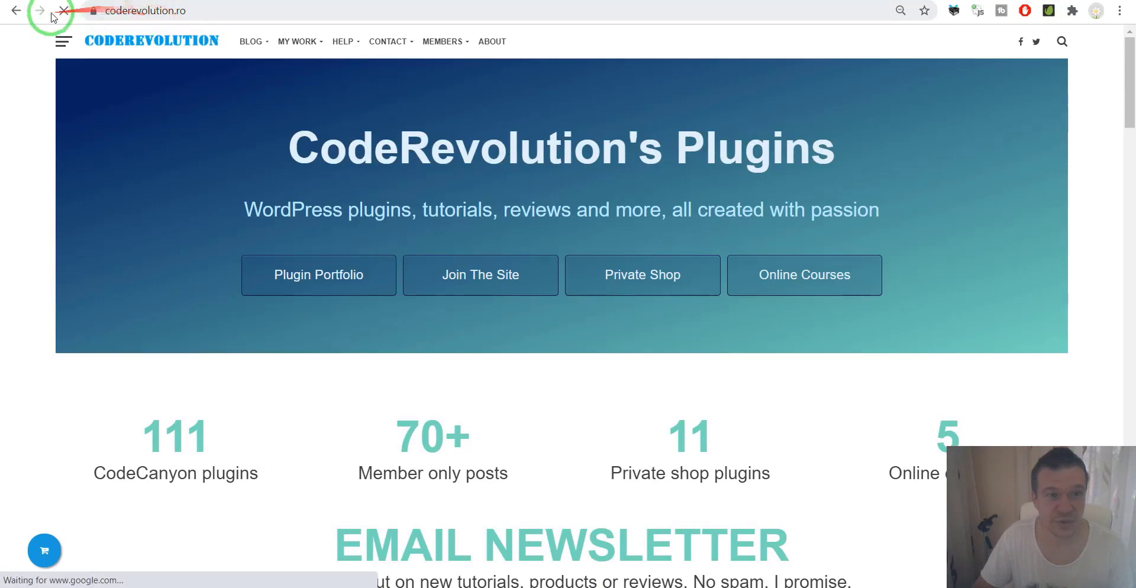
{"action": "left_click", "coordinate": [16, 11]}
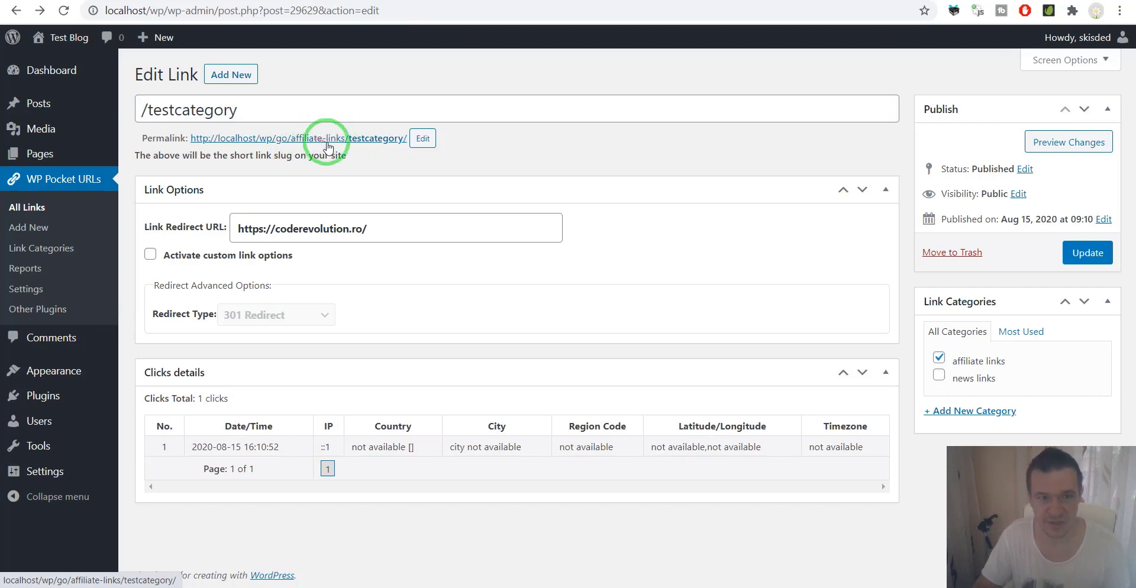
Step: Set Collect User Data On Redirection to No in the plugin settings and save the changes
{"action": "left_click", "coordinate": [37, 296]}
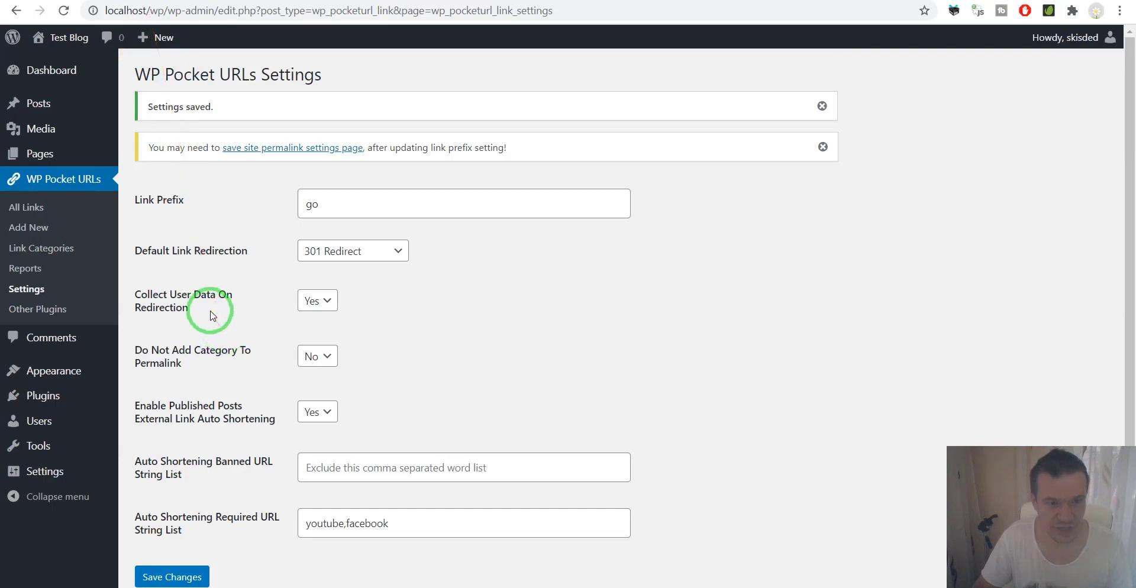
{"action": "left_click_drag", "start_coordinate": [142, 294], "coordinate": [207, 310]}
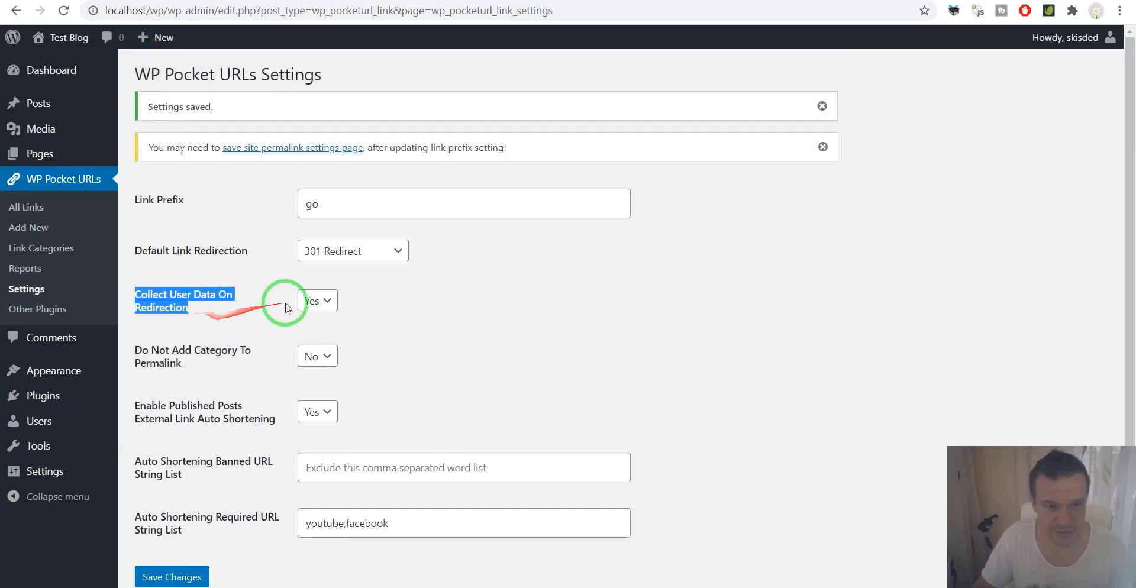
{"action": "left_click", "coordinate": [316, 300]}
{"action": "left_click", "coordinate": [319, 334]}
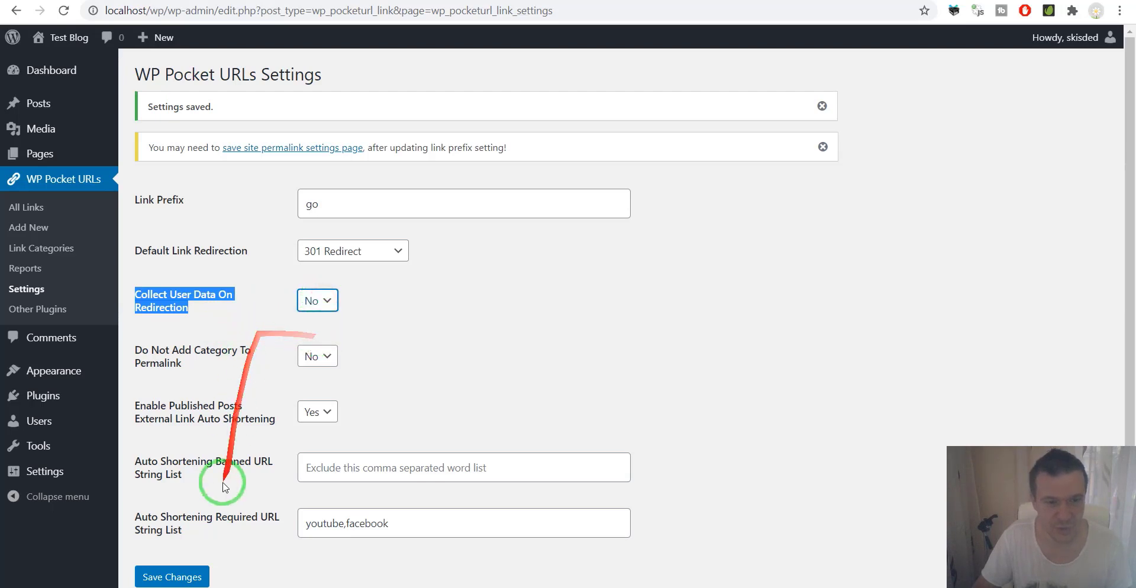
{"action": "left_click", "coordinate": [167, 574]}
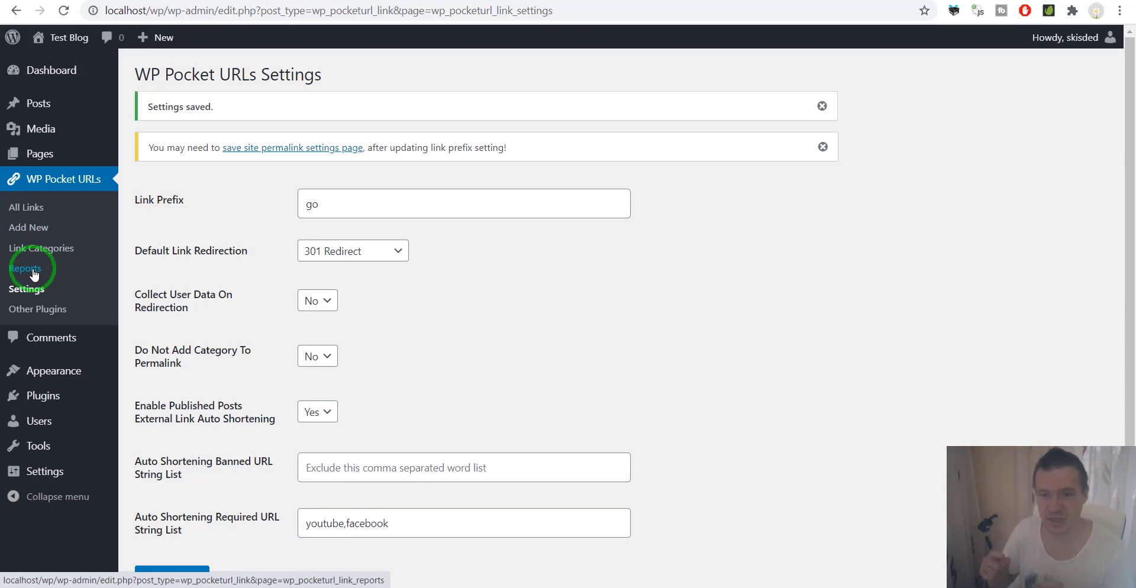
Step: Open the WP Pocket URLs click reports and filter them by the youtube link
{"action": "left_click", "coordinate": [317, 303]}
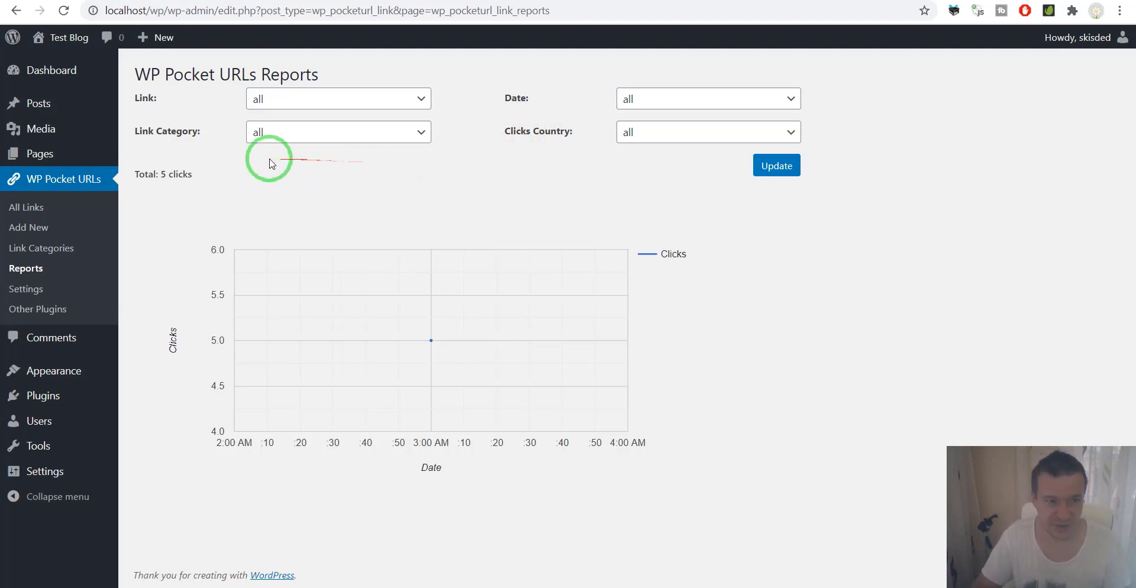
{"action": "left_click", "coordinate": [284, 99]}
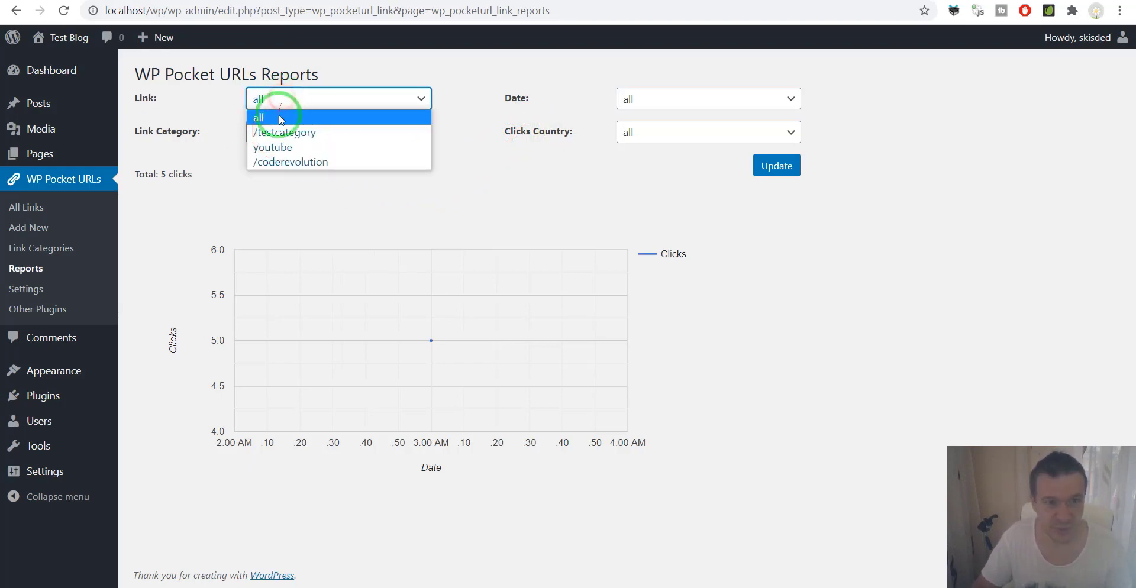
{"action": "left_click", "coordinate": [277, 152]}
{"action": "left_click", "coordinate": [776, 165]}
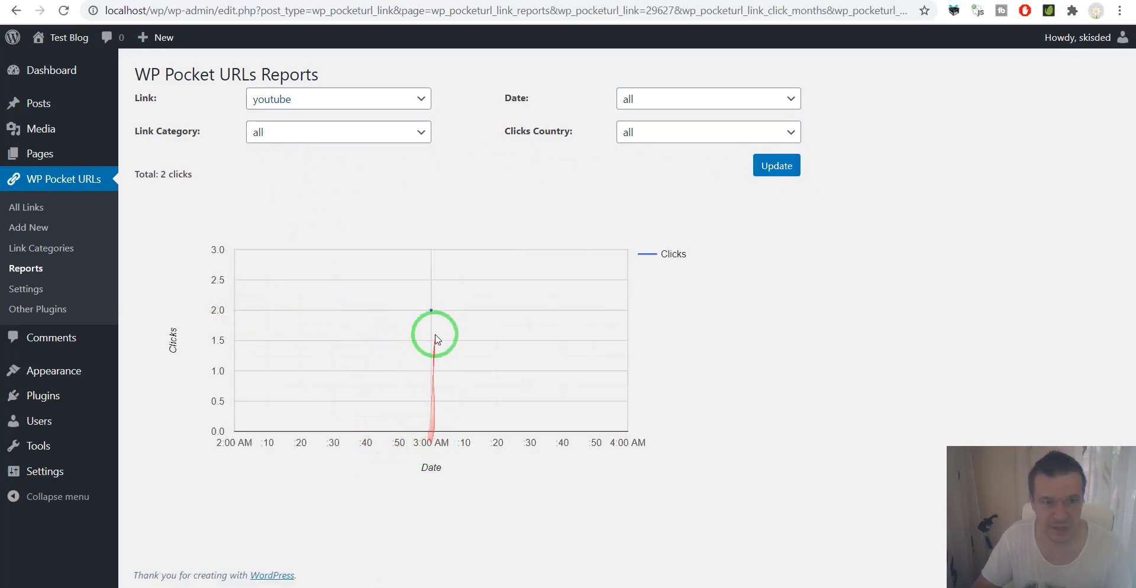
Step: Choose affiliate links as the report's Link Category and examine the available Date and Clicks Country filters
{"action": "left_click", "coordinate": [285, 131]}
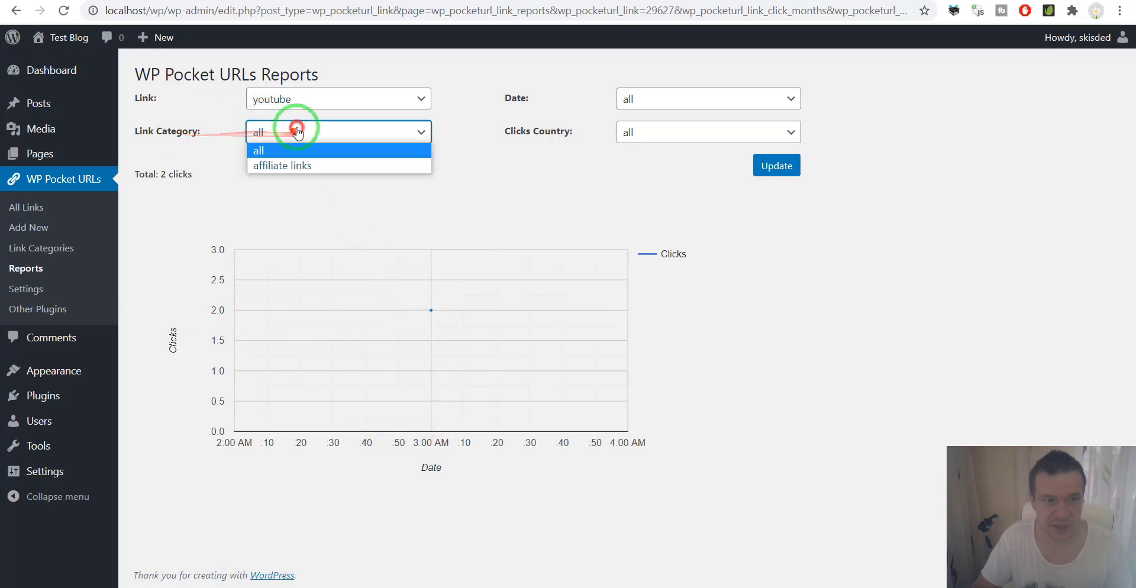
{"action": "left_click", "coordinate": [286, 166]}
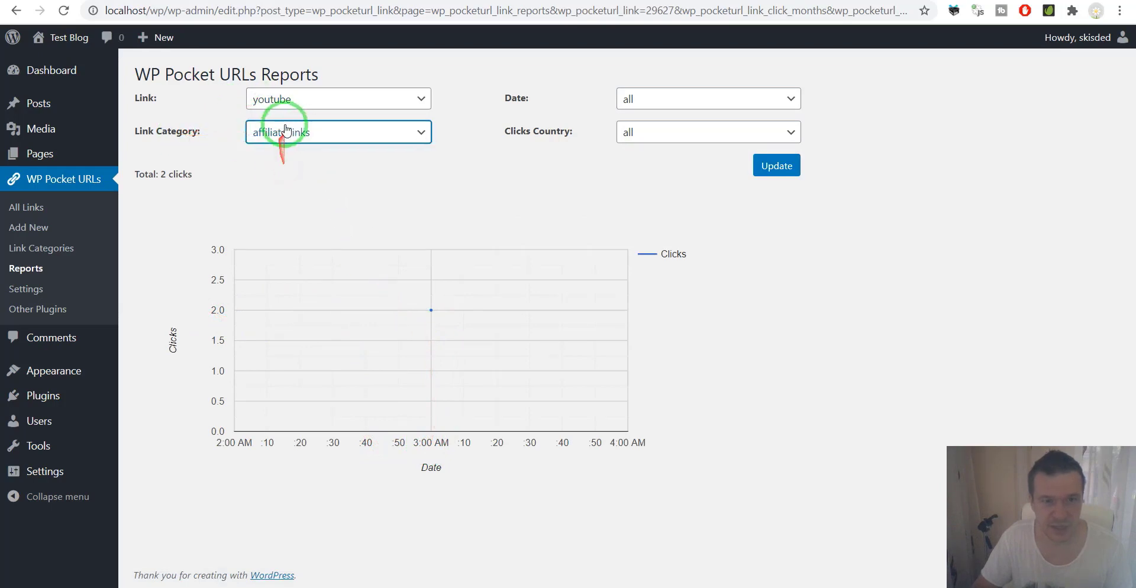
{"action": "left_click", "coordinate": [644, 99]}
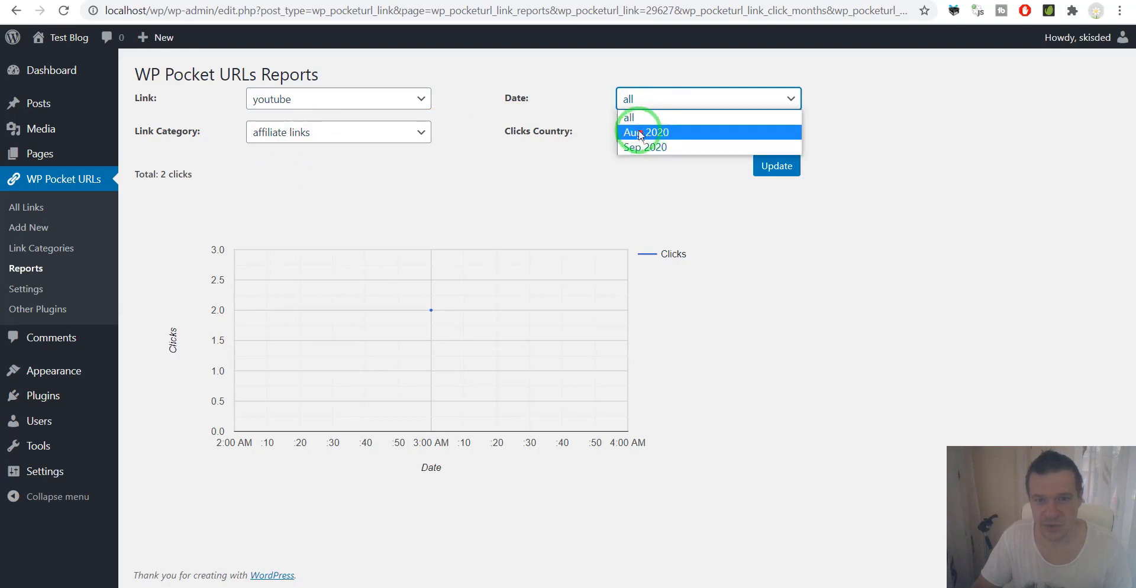
{"action": "left_click", "coordinate": [543, 137]}
{"action": "left_click", "coordinate": [642, 135]}
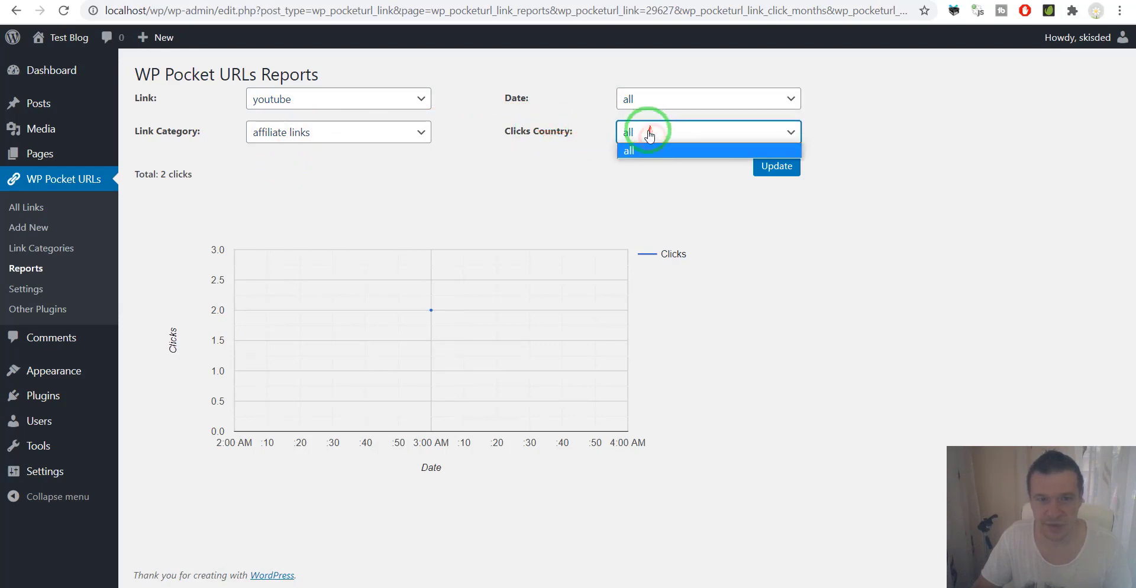
{"action": "left_click", "coordinate": [560, 132]}
{"action": "left_click", "coordinate": [635, 132]}
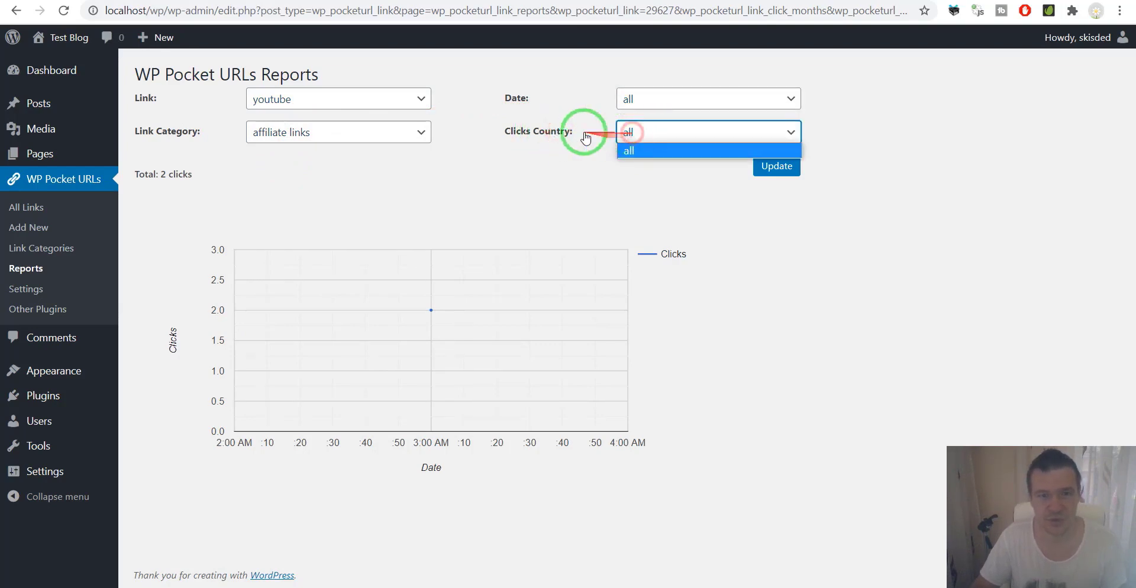
{"action": "left_click", "coordinate": [580, 132]}
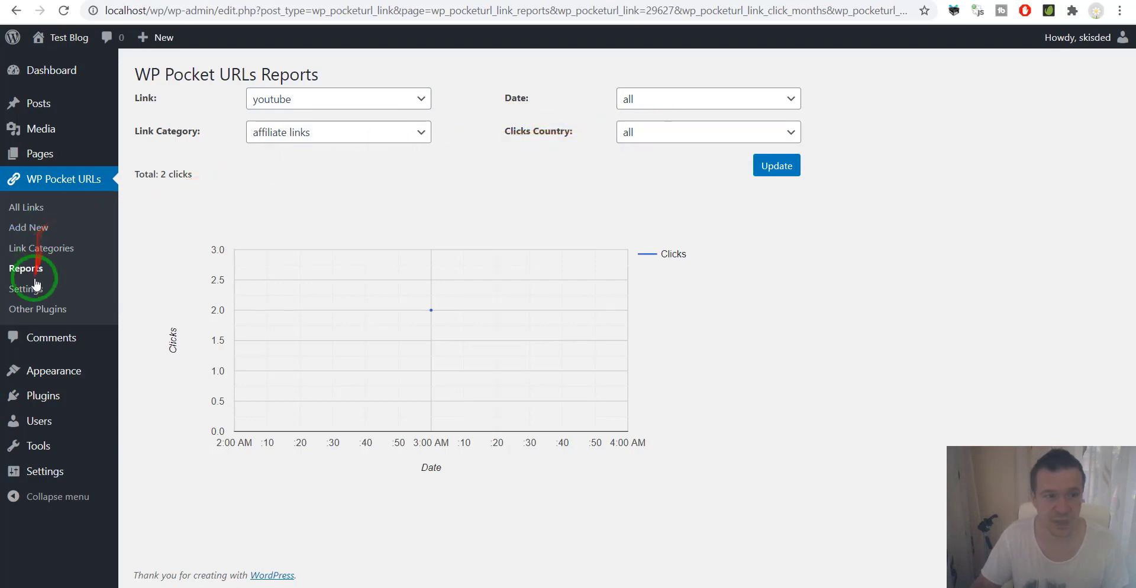
Step: Return to the plugin settings and set Collect User Data On Redirection to Yes
{"action": "left_click", "coordinate": [269, 0]}
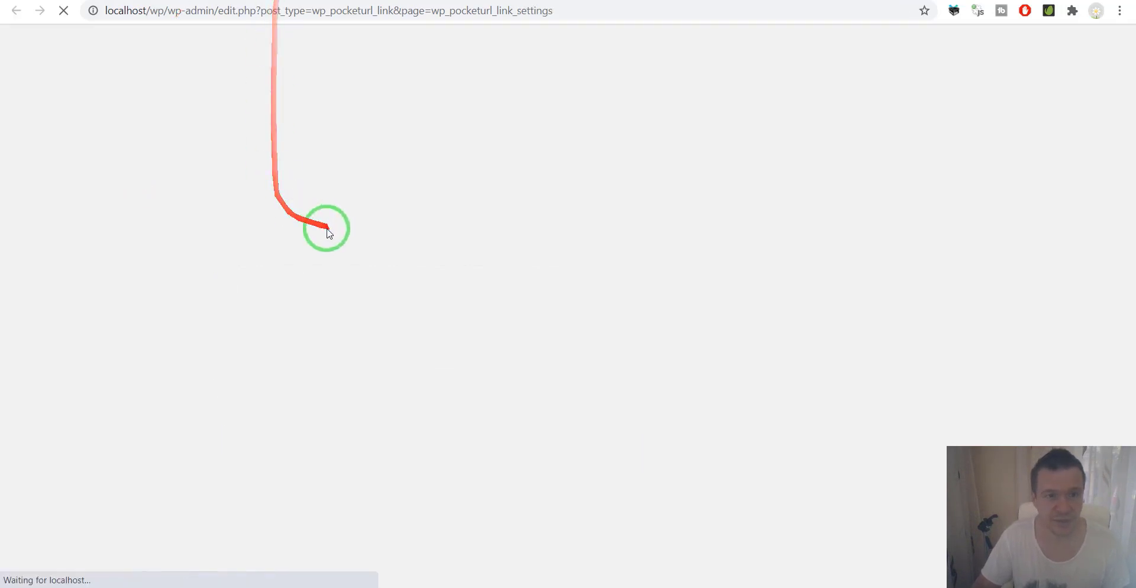
{"action": "left_click_drag", "start_coordinate": [137, 256], "coordinate": [198, 267]}
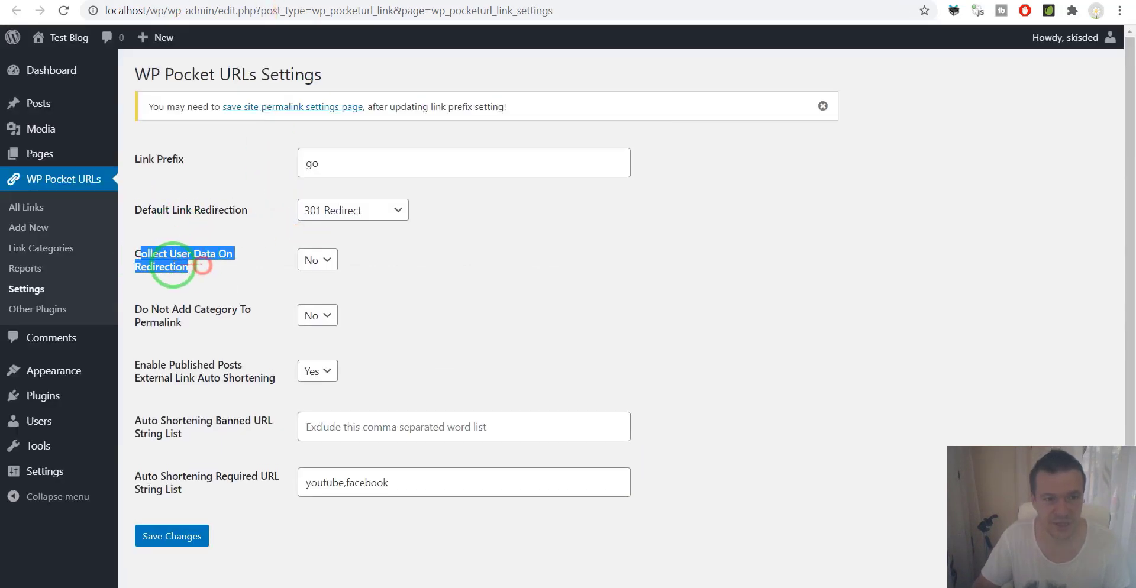
{"action": "left_click", "coordinate": [173, 266]}
{"action": "left_click", "coordinate": [313, 263]}
{"action": "left_click", "coordinate": [315, 290]}
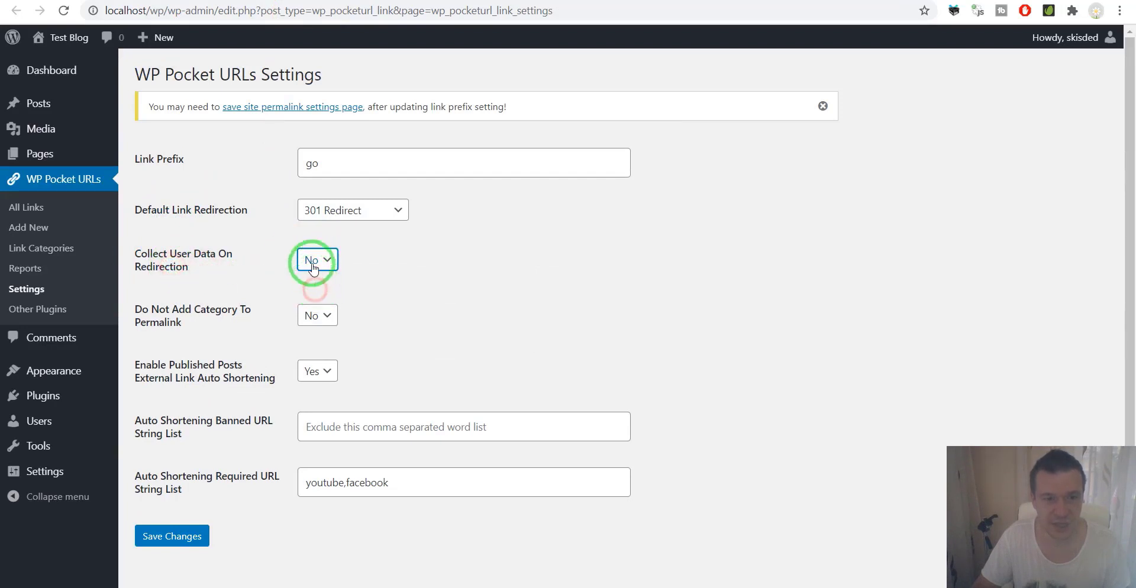
{"action": "left_click", "coordinate": [314, 262]}
{"action": "left_click", "coordinate": [313, 279]}
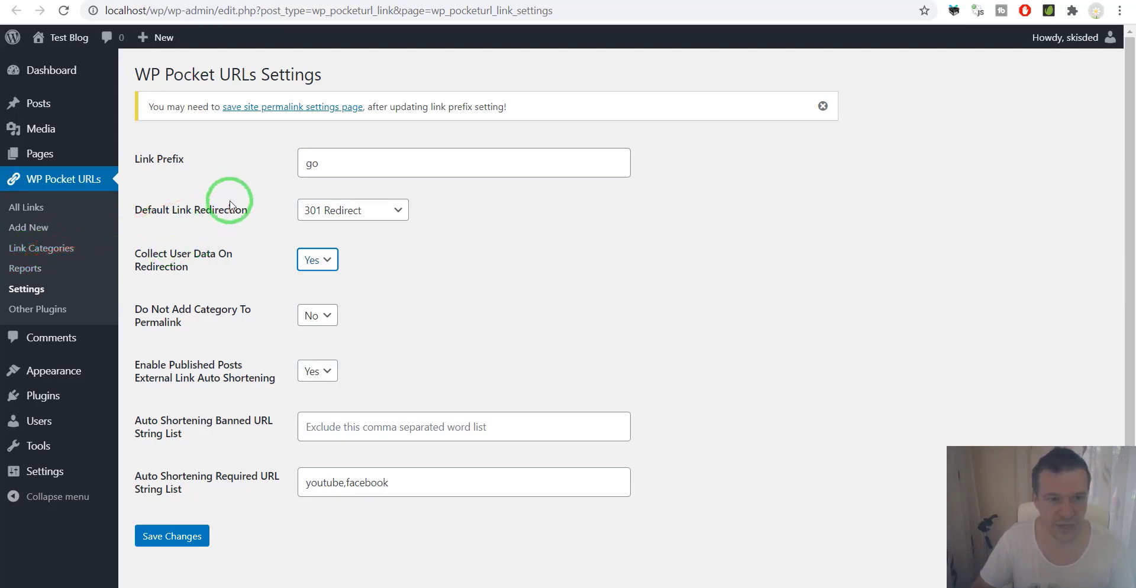
Step: Examine the Default Link Redirection types and compare them with the custom redirect options on the Add New Link page
{"action": "left_click", "coordinate": [315, 210]}
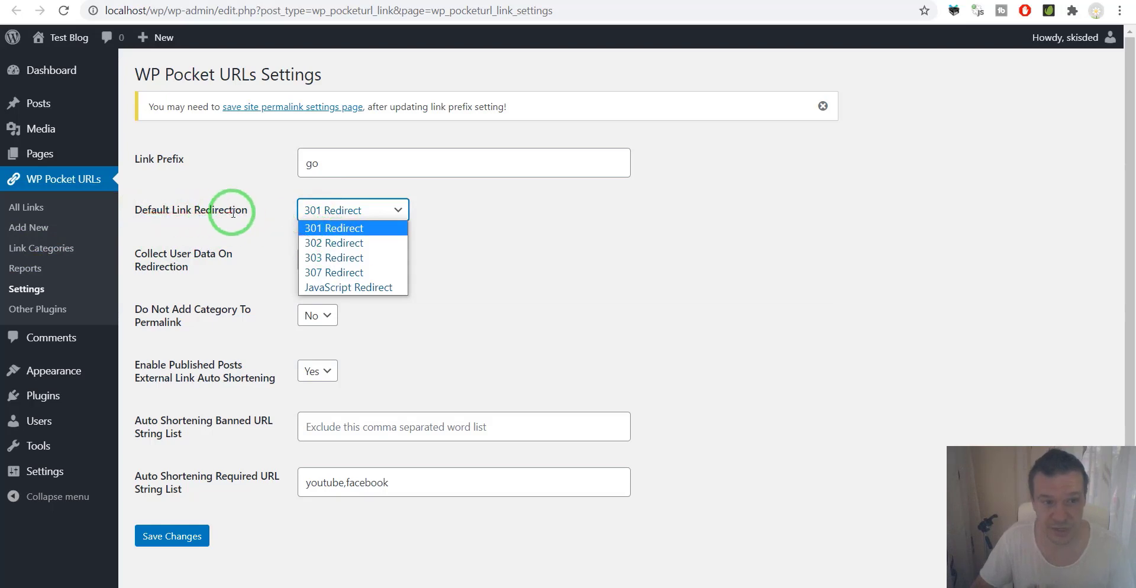
{"action": "left_click", "coordinate": [31, 222]}
{"action": "left_click", "coordinate": [29, 227]}
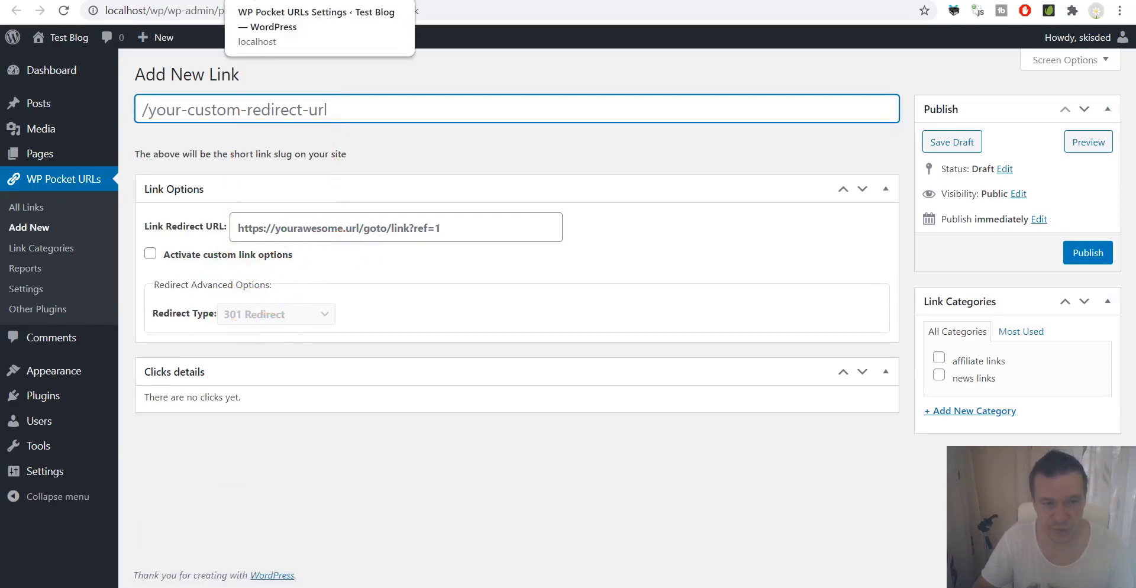
{"action": "left_click", "coordinate": [265, 0]}
{"action": "left_click", "coordinate": [347, 209]}
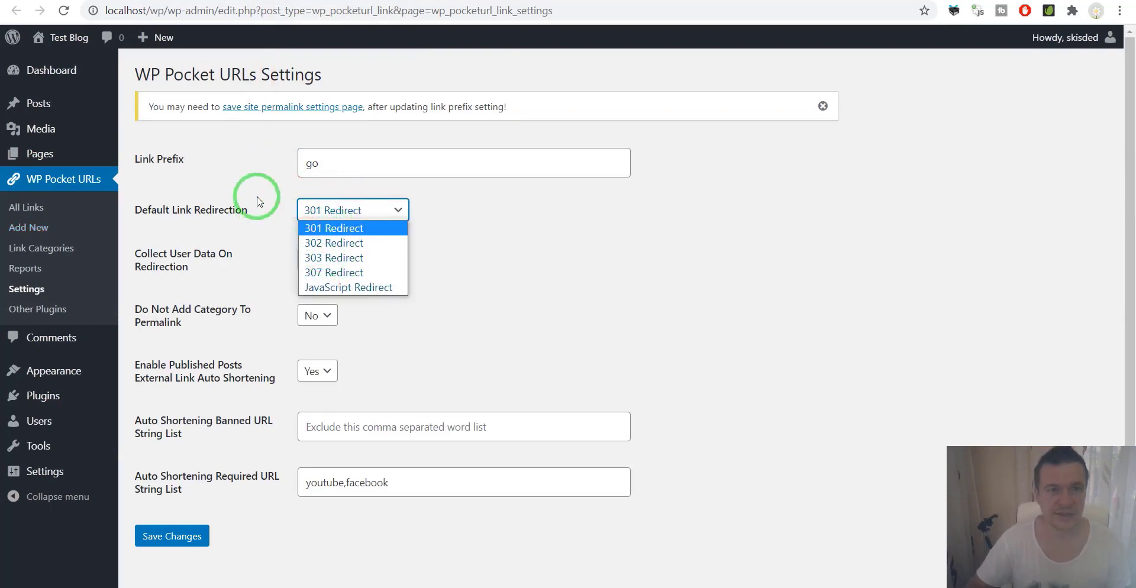
{"action": "left_click", "coordinate": [266, 0]}
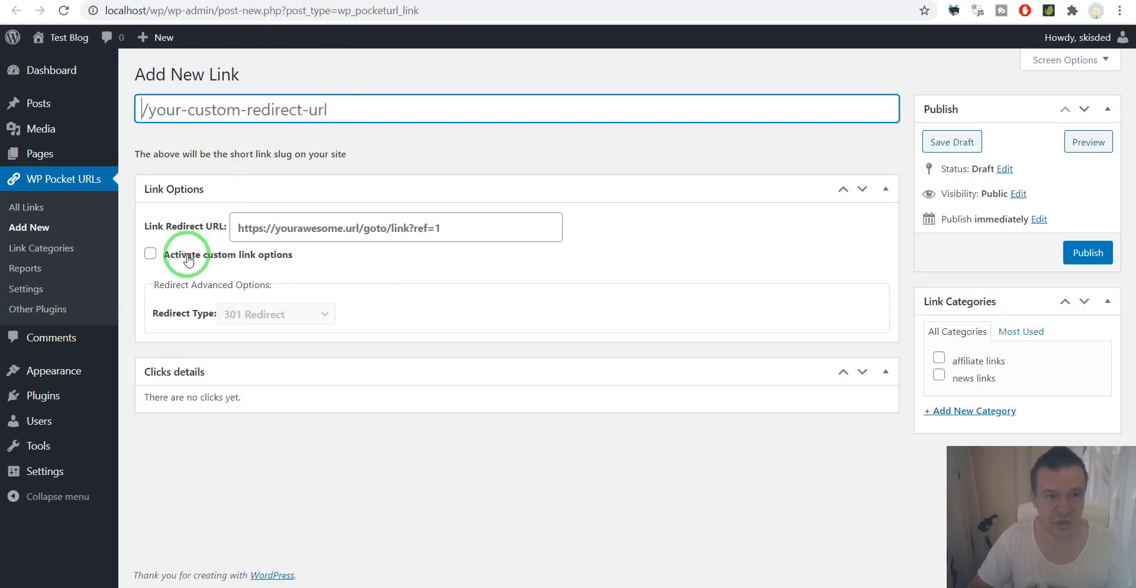
{"action": "left_click", "coordinate": [181, 0]}
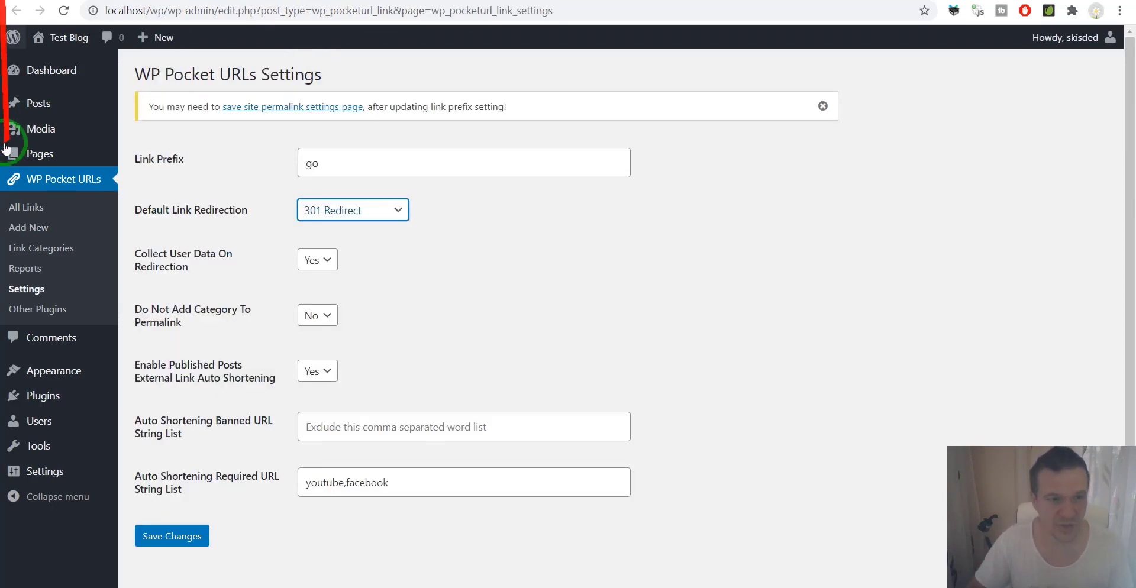
Step: Open the link categories and the list of all links
{"action": "left_click", "coordinate": [36, 251]}
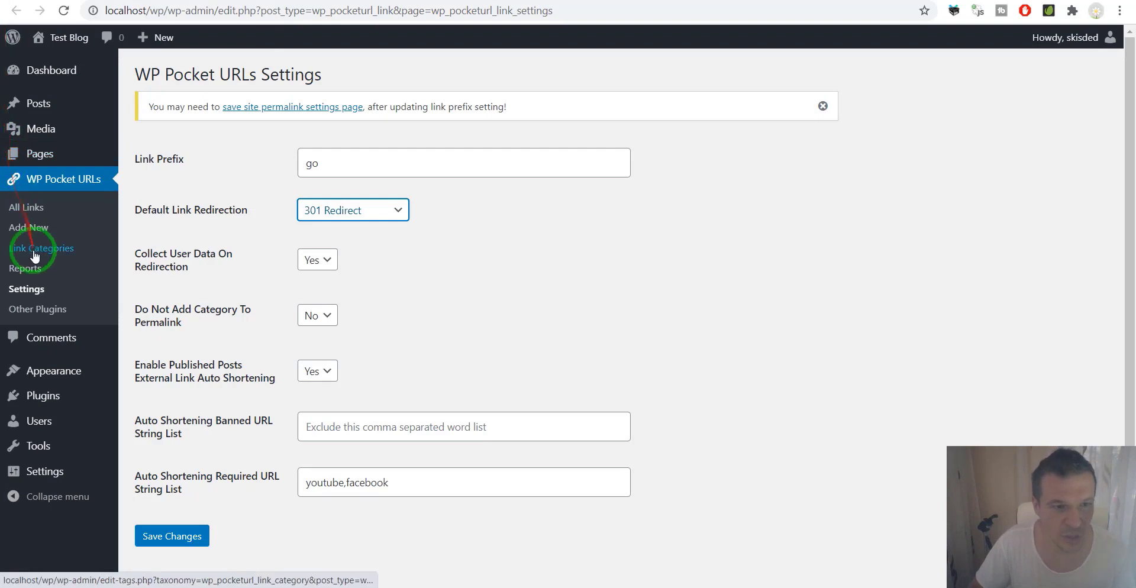
{"action": "left_click", "coordinate": [39, 212]}
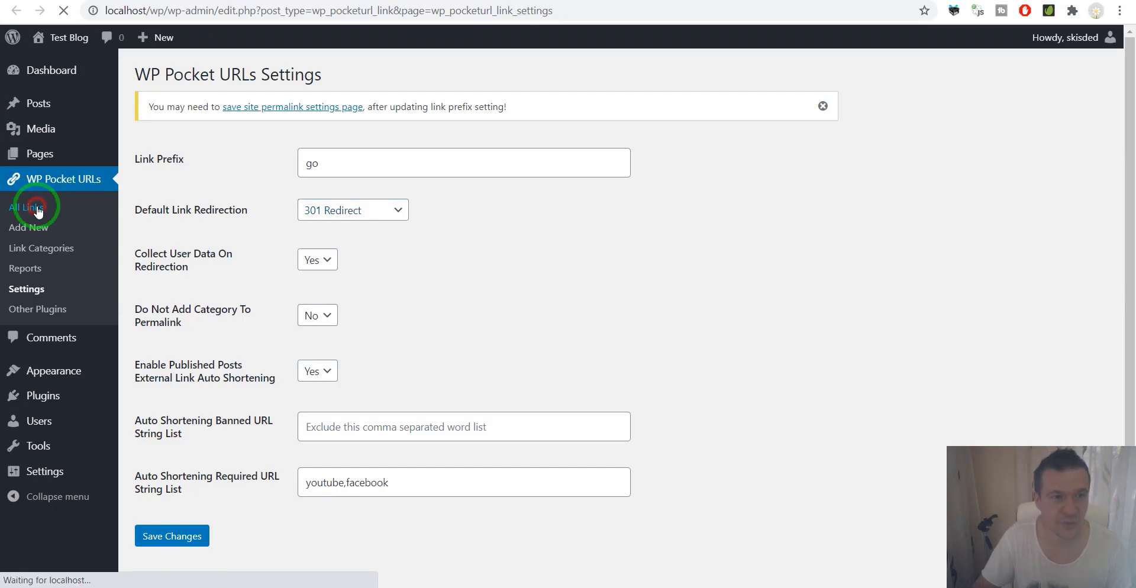